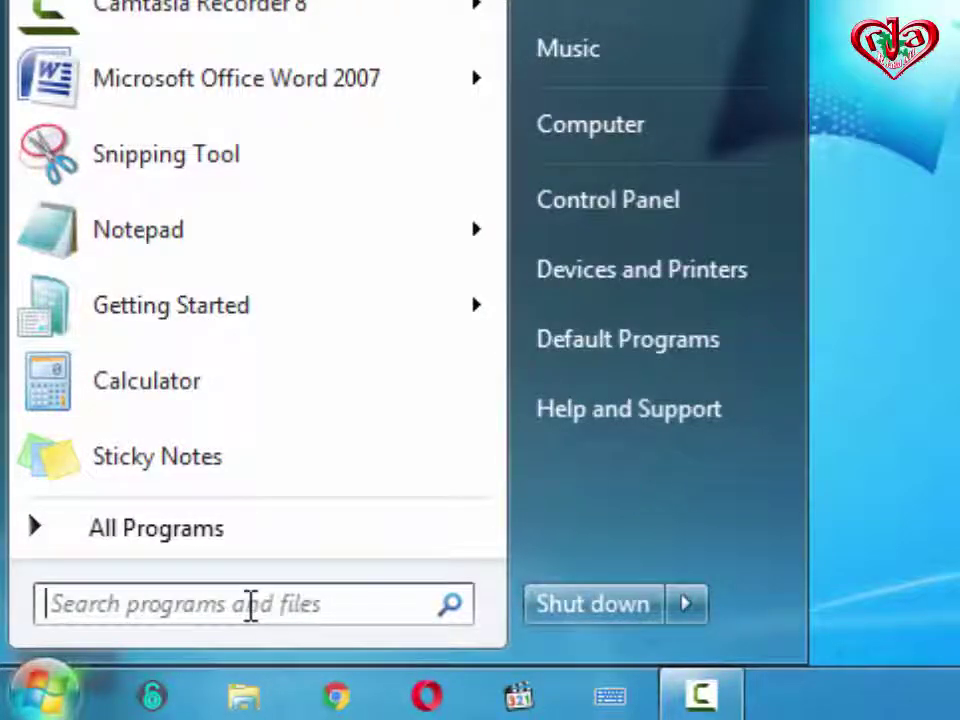
# Search the Start menu for "run" and dismiss the results.
pyautogui.write('r')
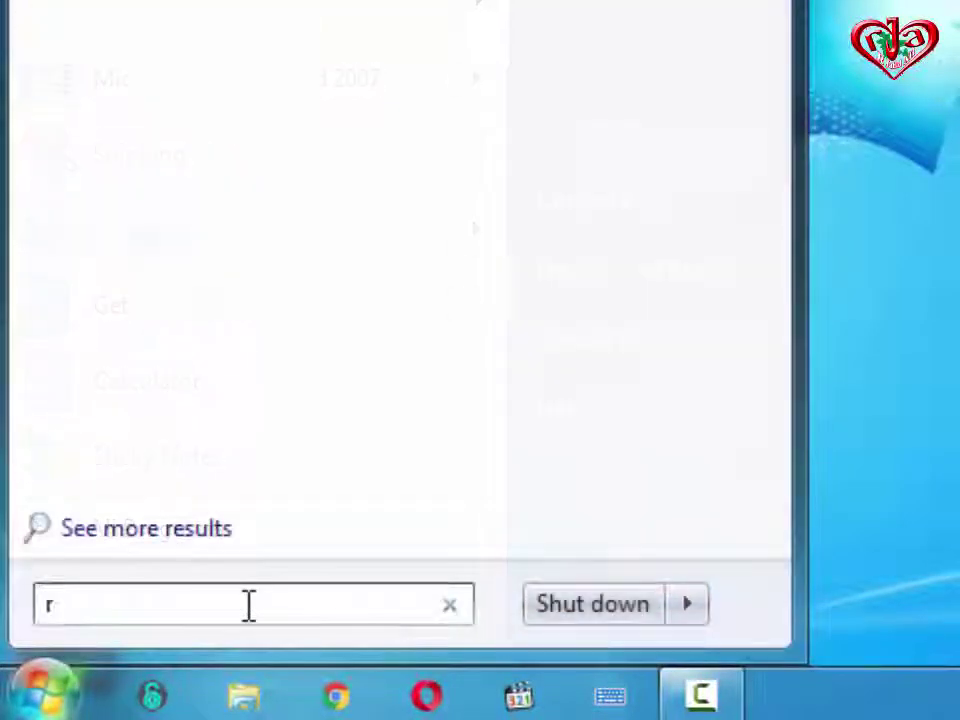
pyautogui.write('un')
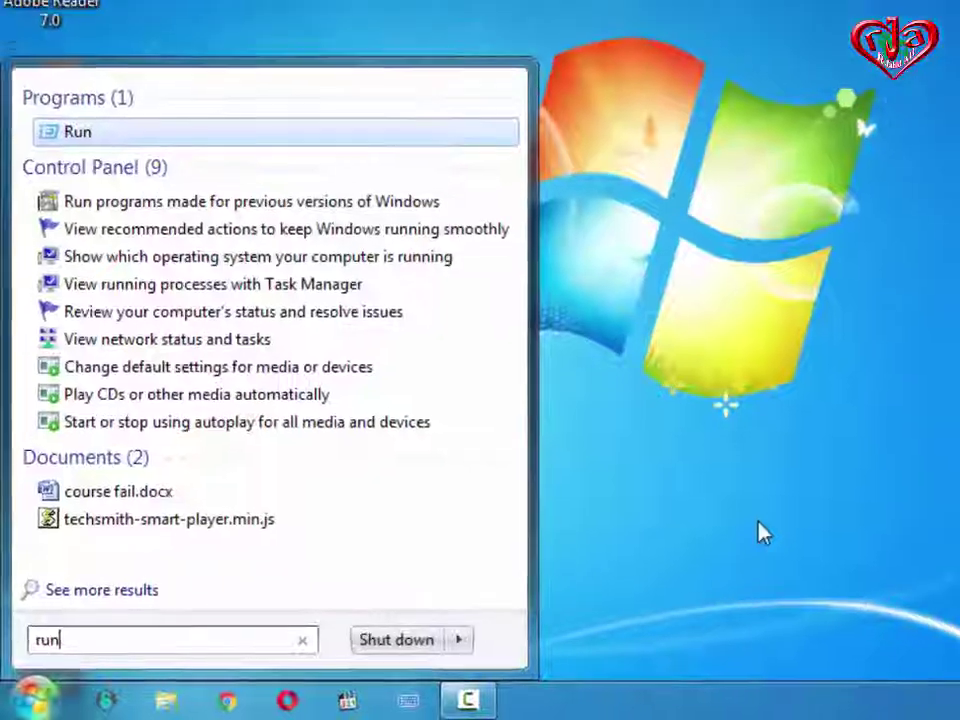
pyautogui.click(757, 533)
pyautogui.click(24, 704)
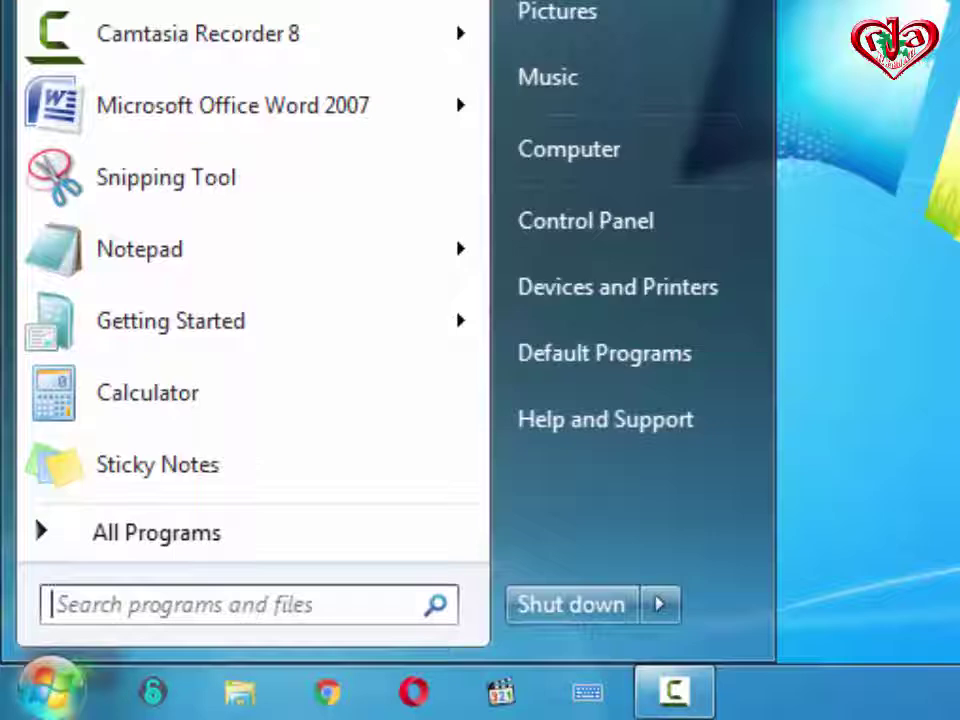
pyautogui.press('Escape')
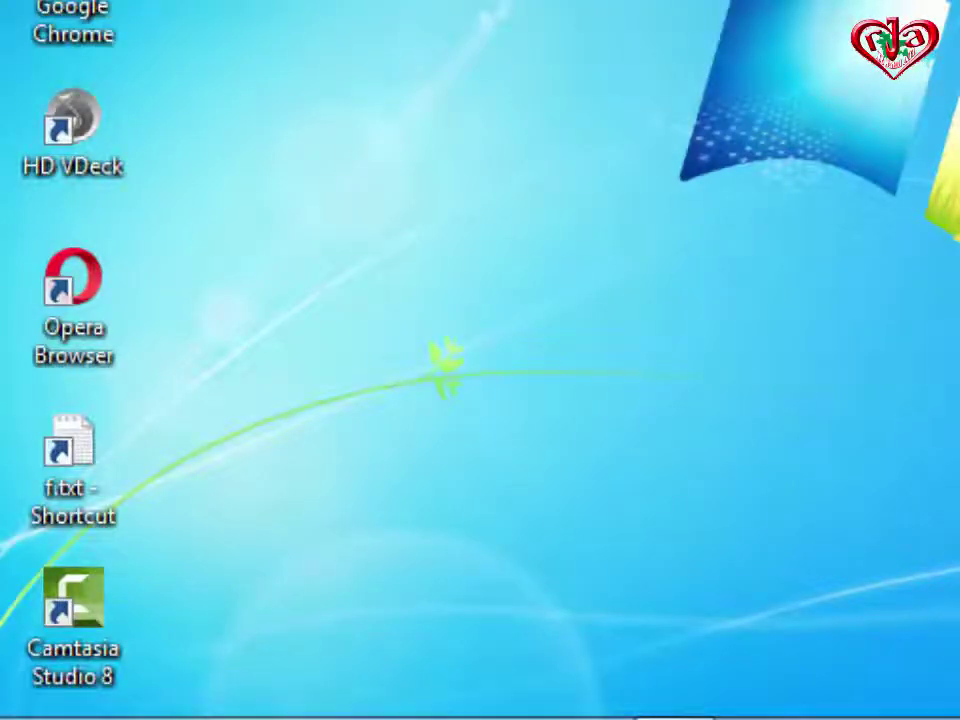
pyautogui.hotkey('shift', 'F10')
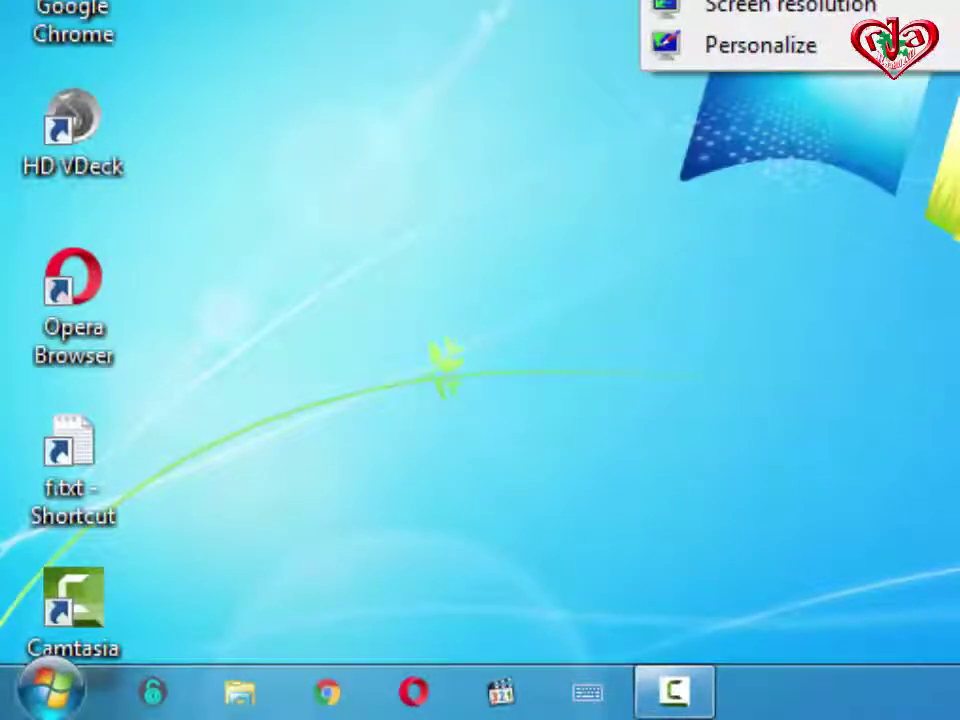
pyautogui.click(43, 700)
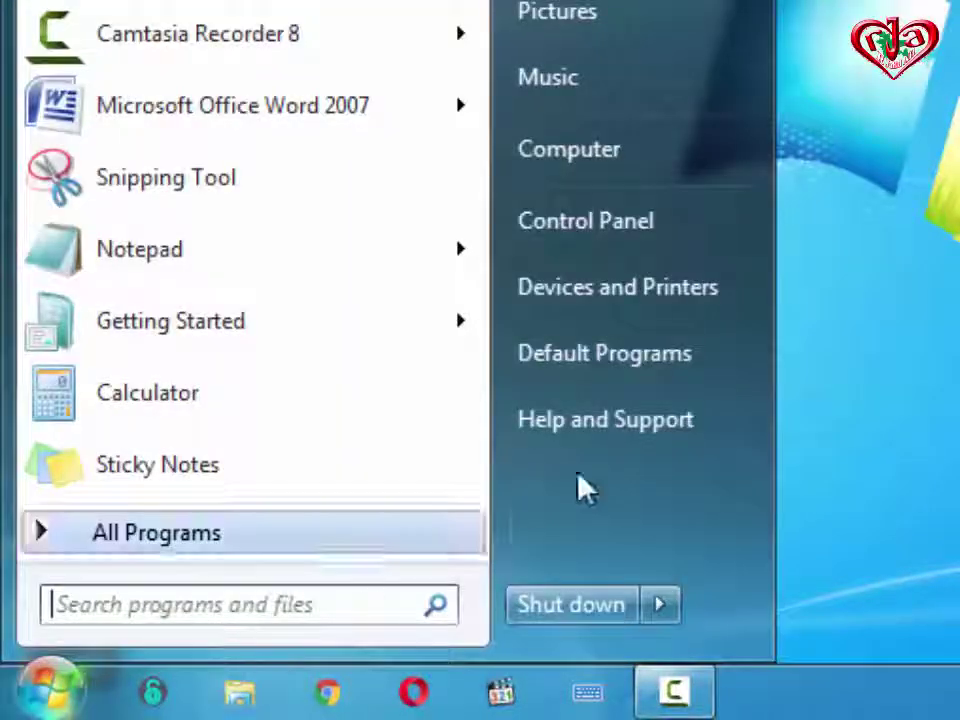
# Open the Start menu's customization settings from its properties.
pyautogui.rightClick(52, 690)
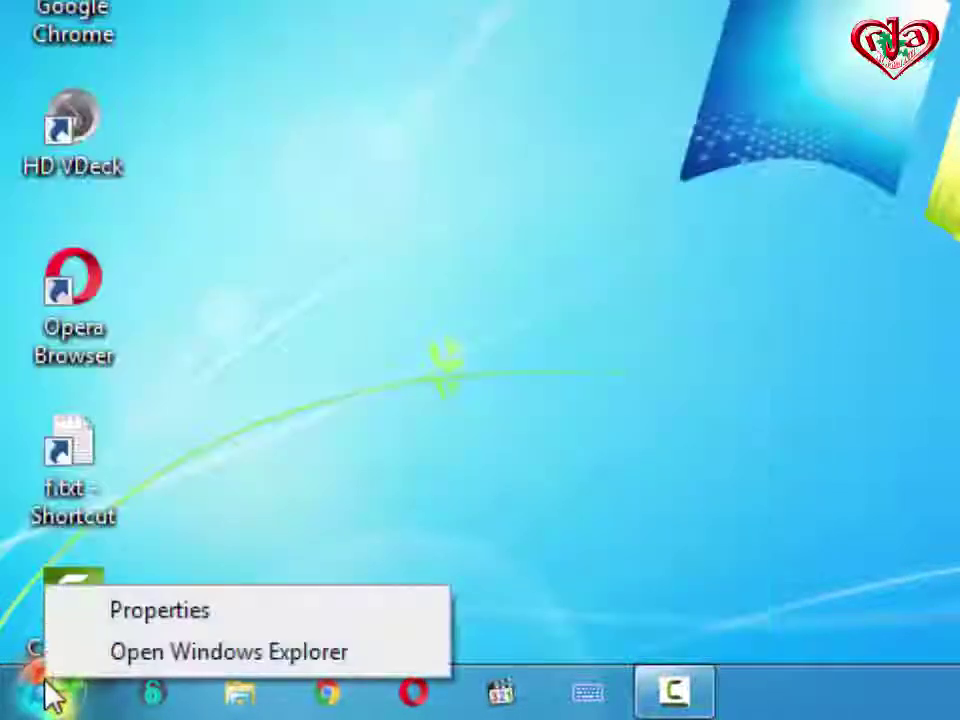
pyautogui.click(178, 626)
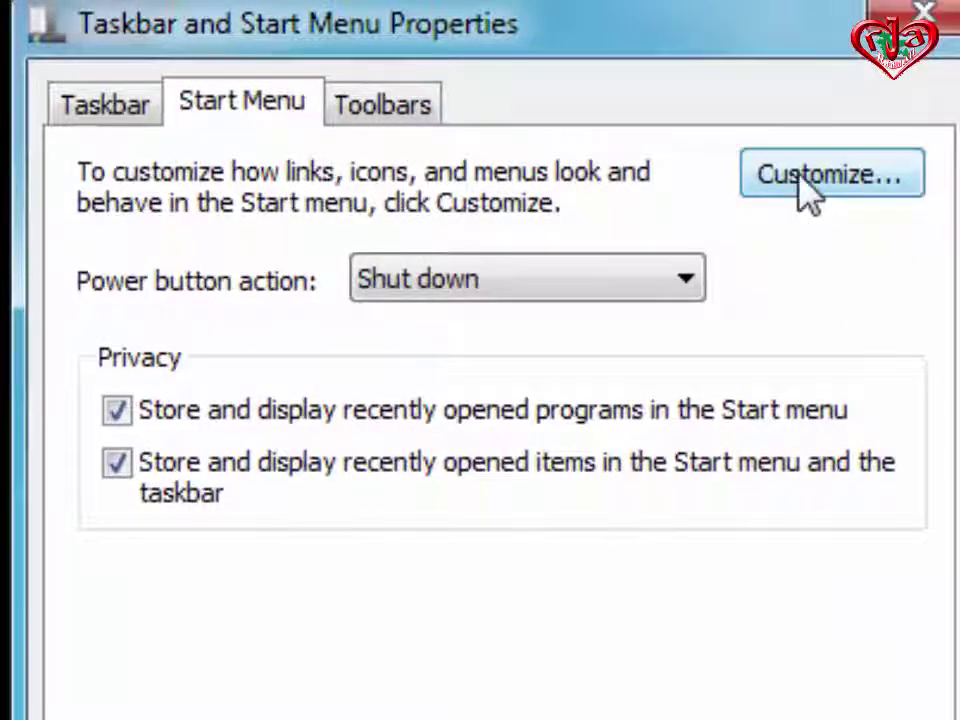
pyautogui.click(780, 158)
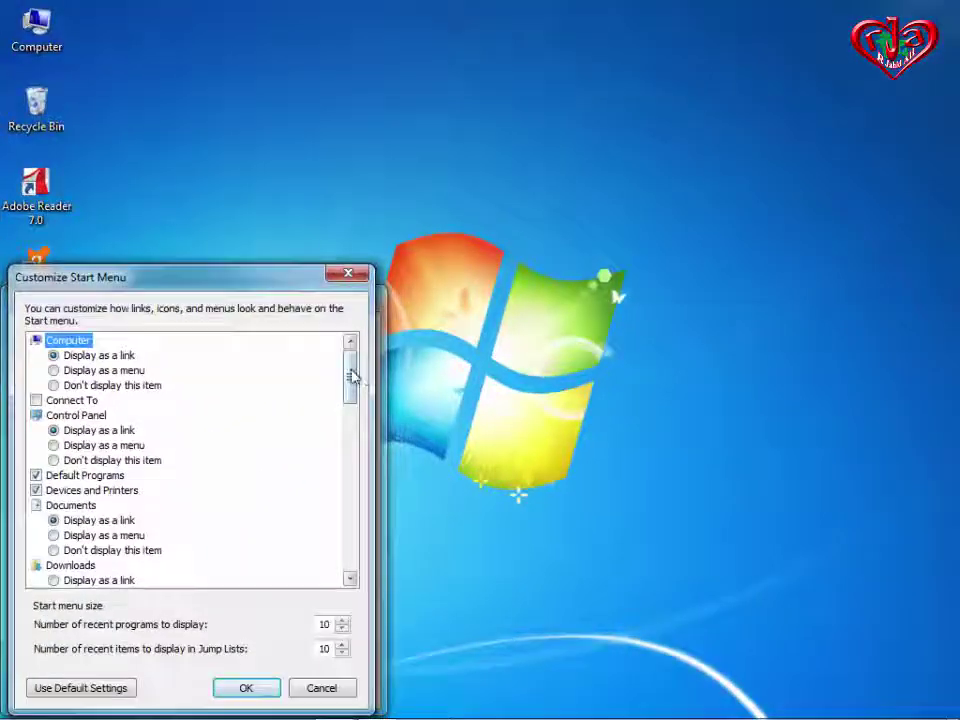
# Enable the Run command item for the Start menu, apply the change and close the properties.
pyautogui.moveTo(855, 235); pyautogui.dragTo(858, 352)
pyautogui.moveTo(353, 423); pyautogui.dragTo(358, 553)
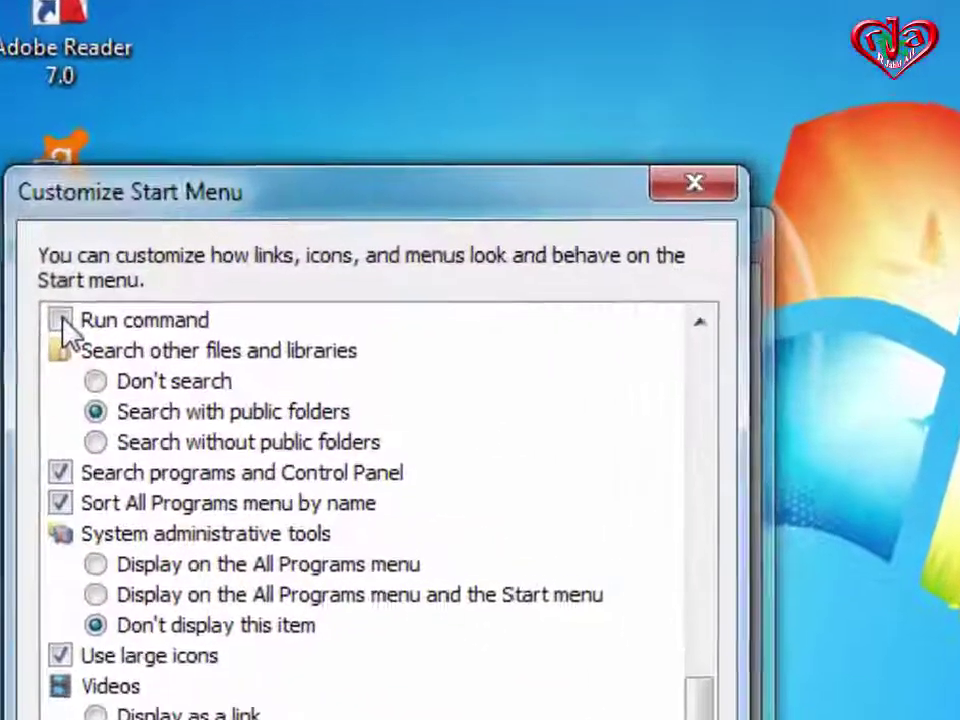
pyautogui.click(36, 341)
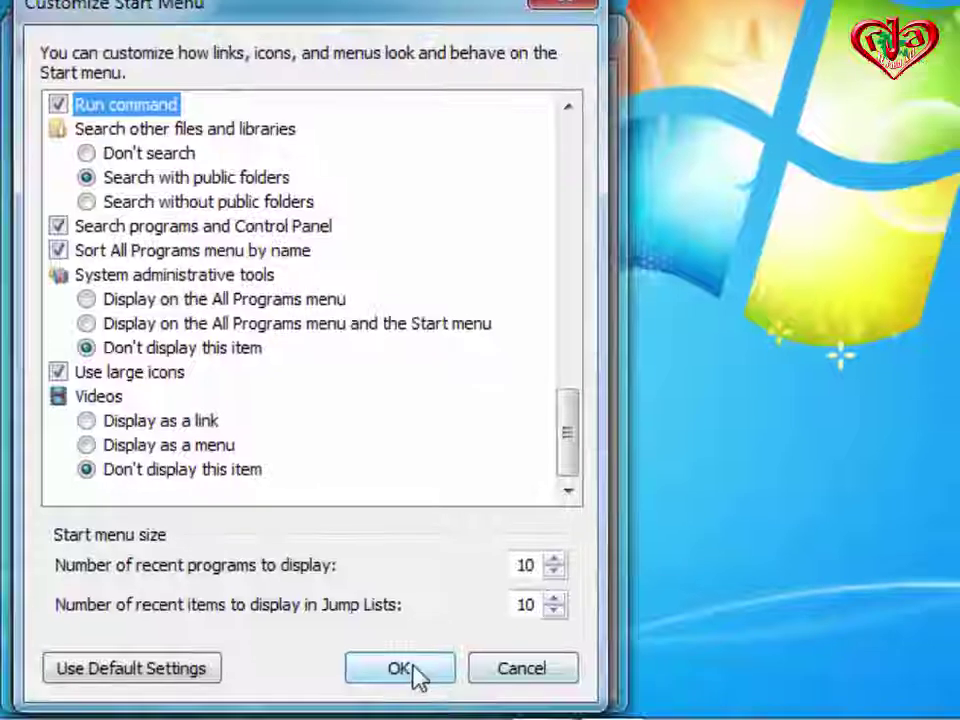
pyautogui.click(410, 670)
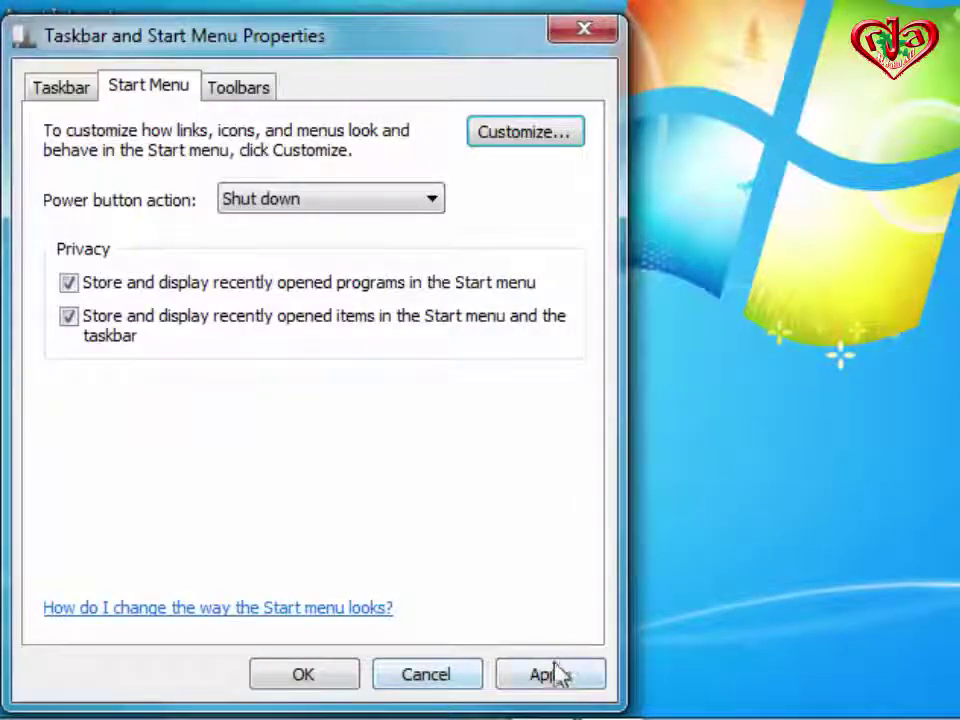
pyautogui.click(553, 677)
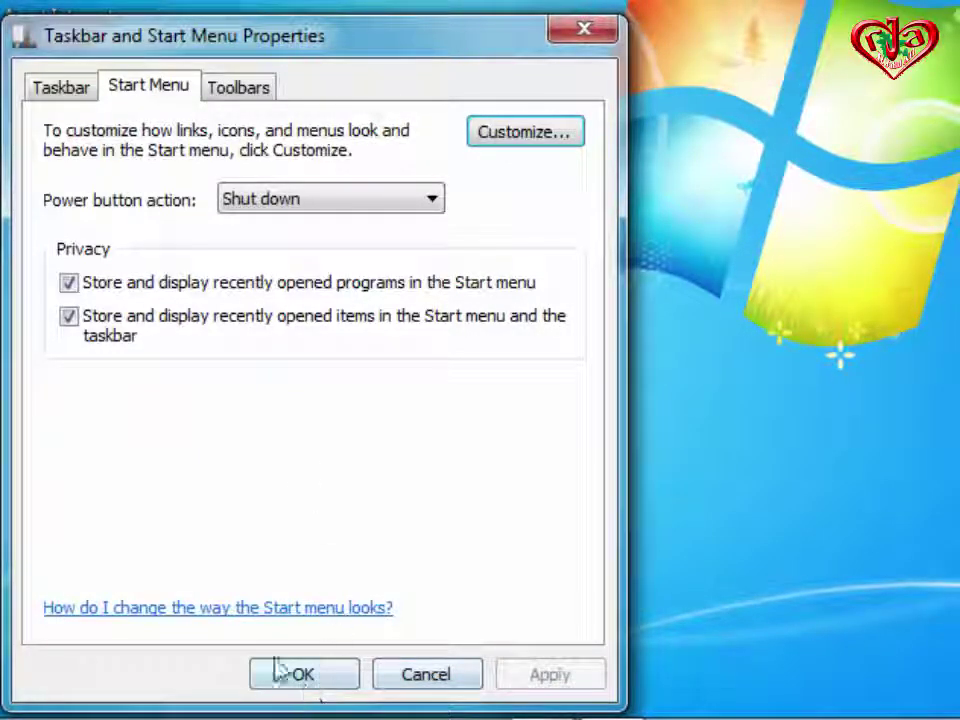
pyautogui.click(305, 675)
# Check the Start menu for the Run entry and search it for "run".
pyautogui.click(40, 697)
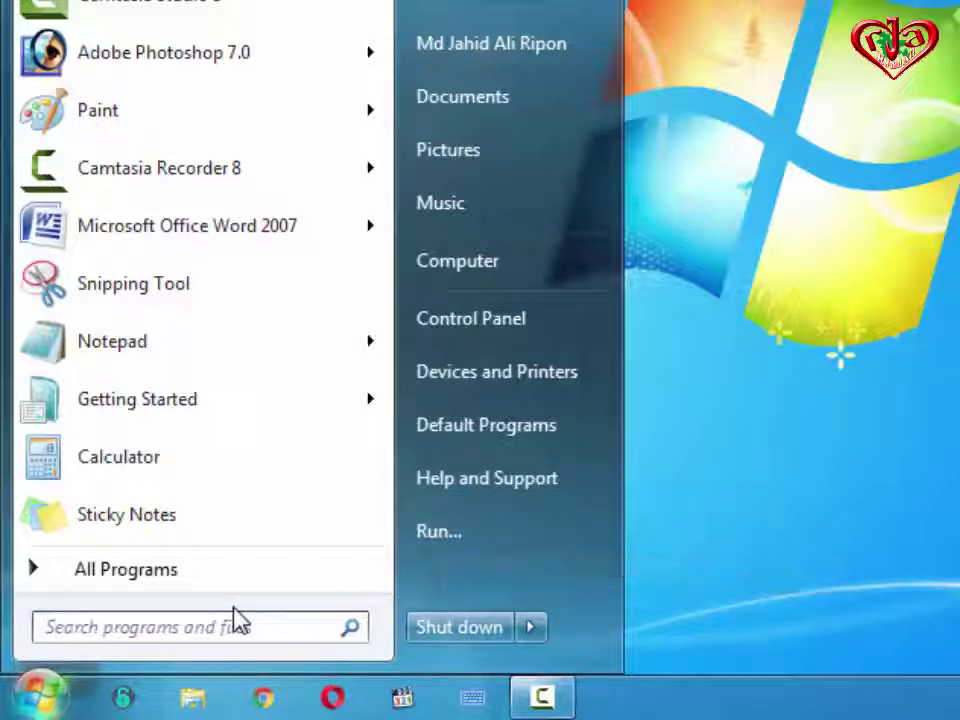
pyautogui.write('run')
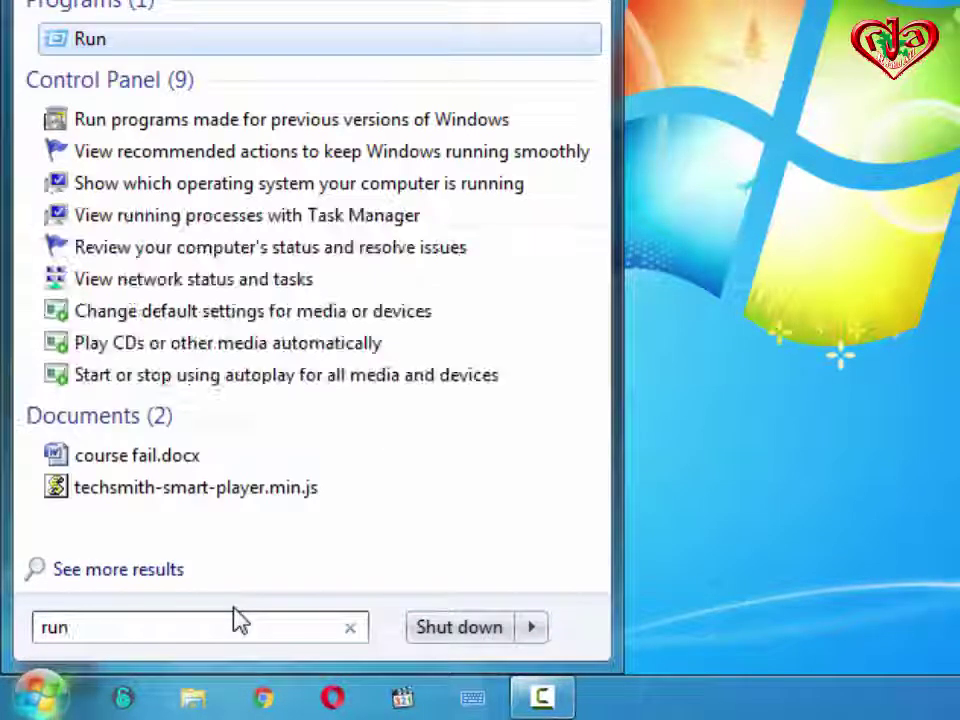
pyautogui.click(787, 461)
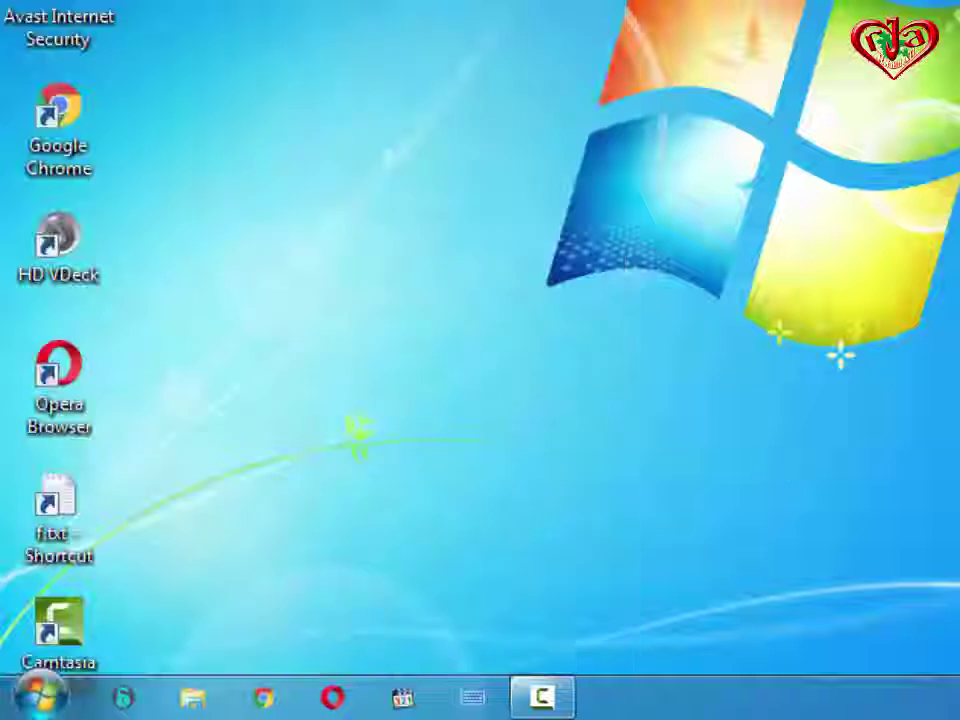
# Open the Run dialog from the Start menu and execute the tree command.
pyautogui.click(52, 696)
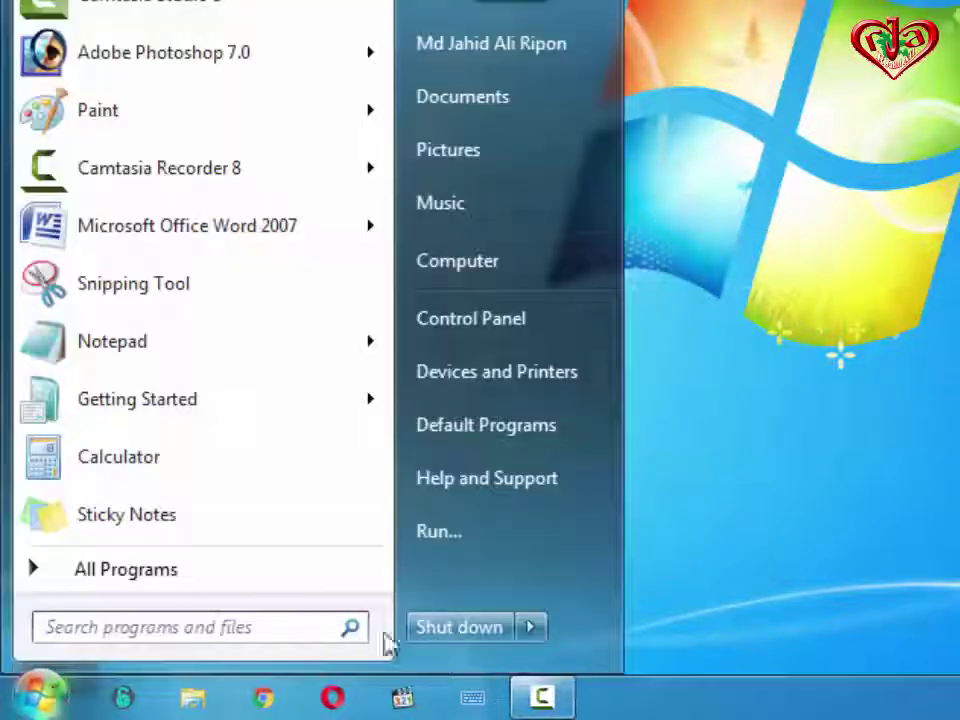
pyautogui.click(493, 538)
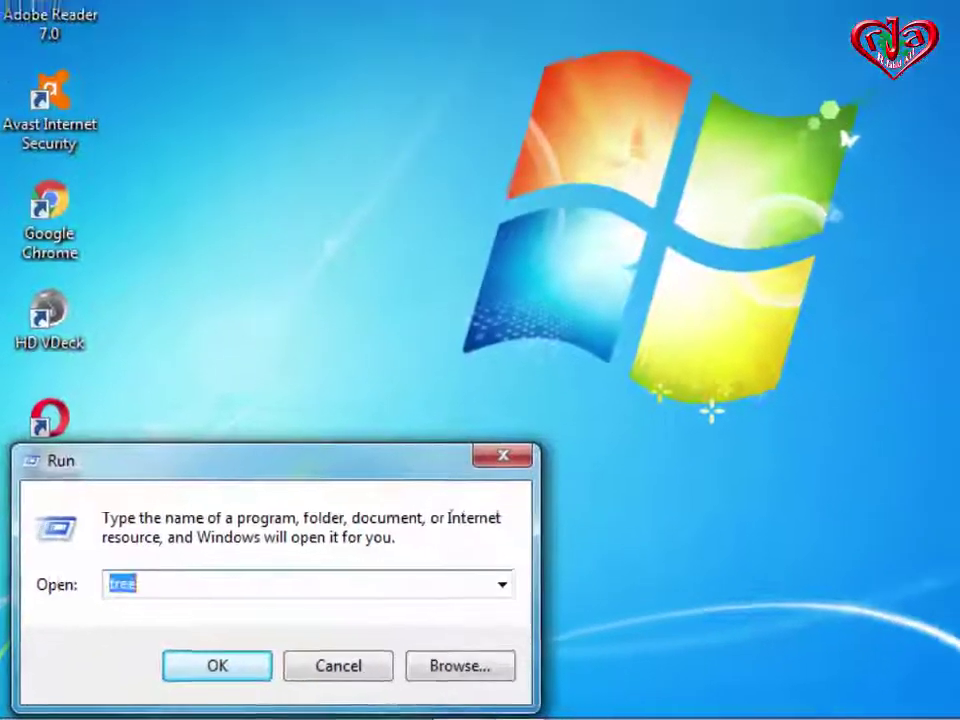
pyautogui.press('Return')
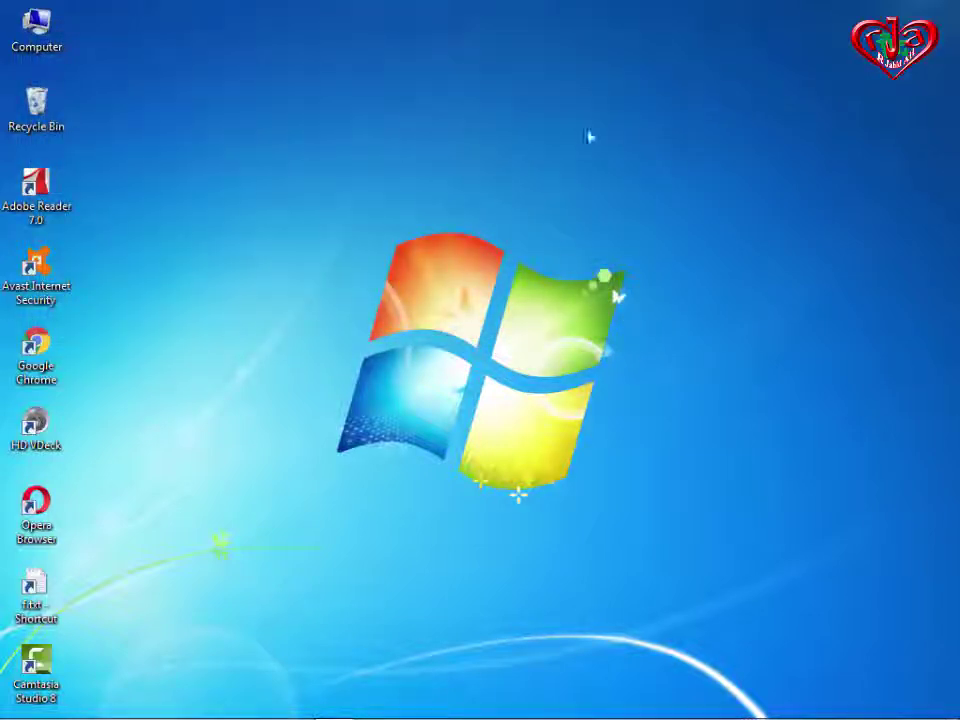
pyautogui.click(24, 704)
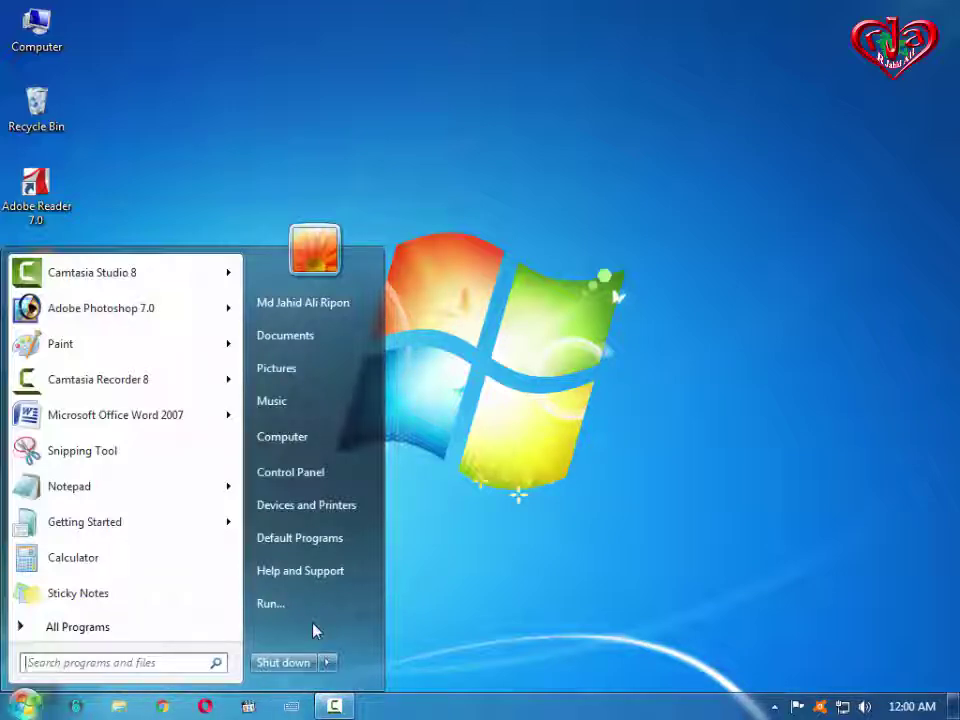
pyautogui.click(536, 459)
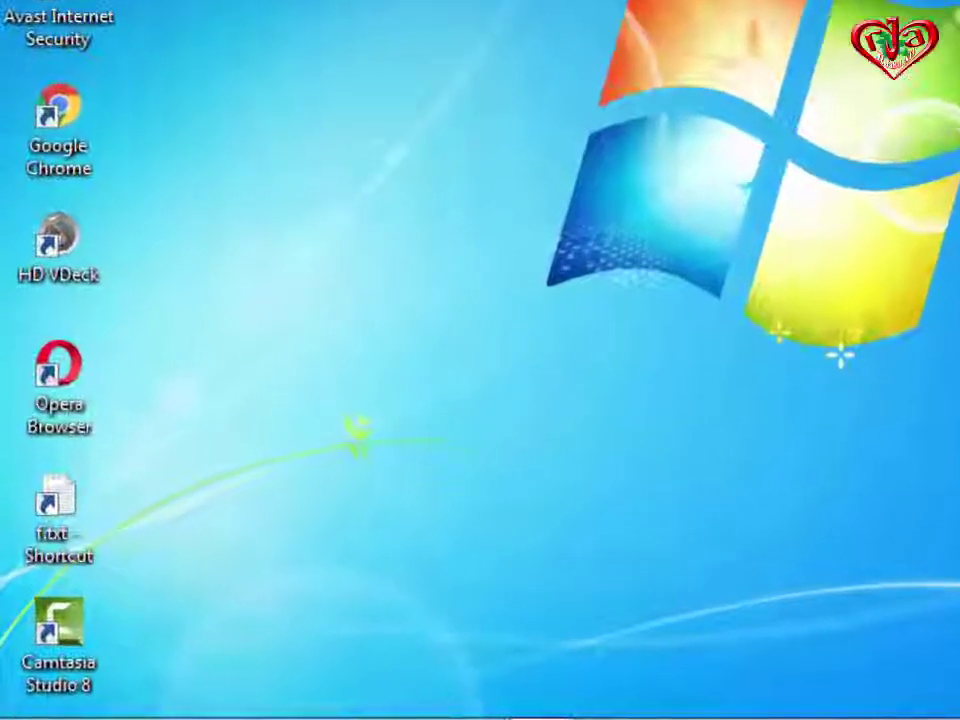
pyautogui.rightClick(600, 50)
pyautogui.click(55, 700)
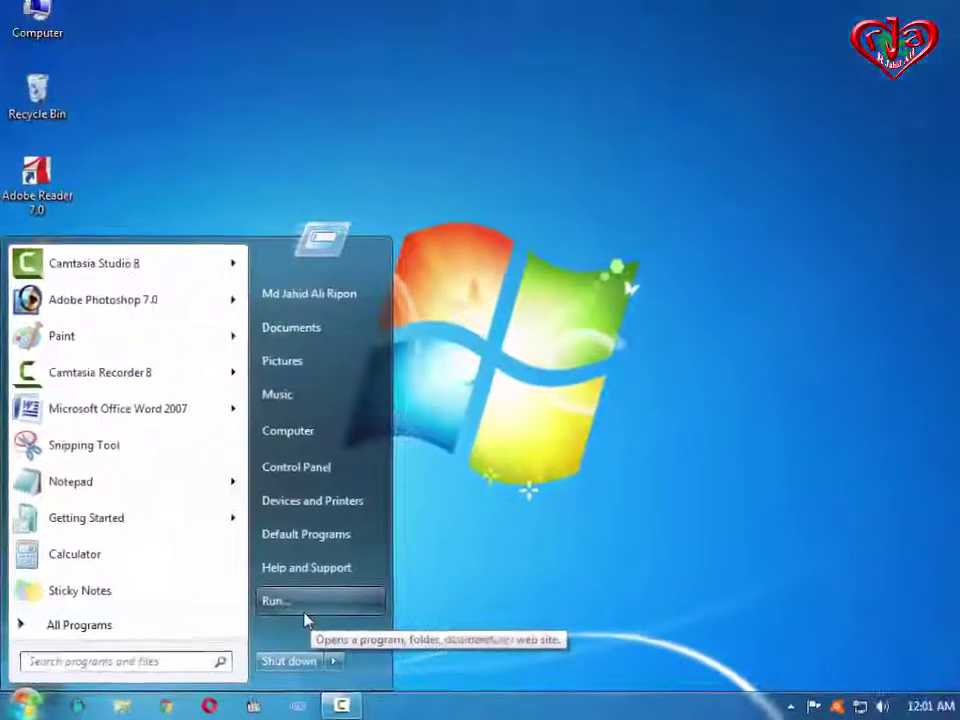
# Open the Computer window to view the hard disk drives, and close it.
pyautogui.click(40, 18)
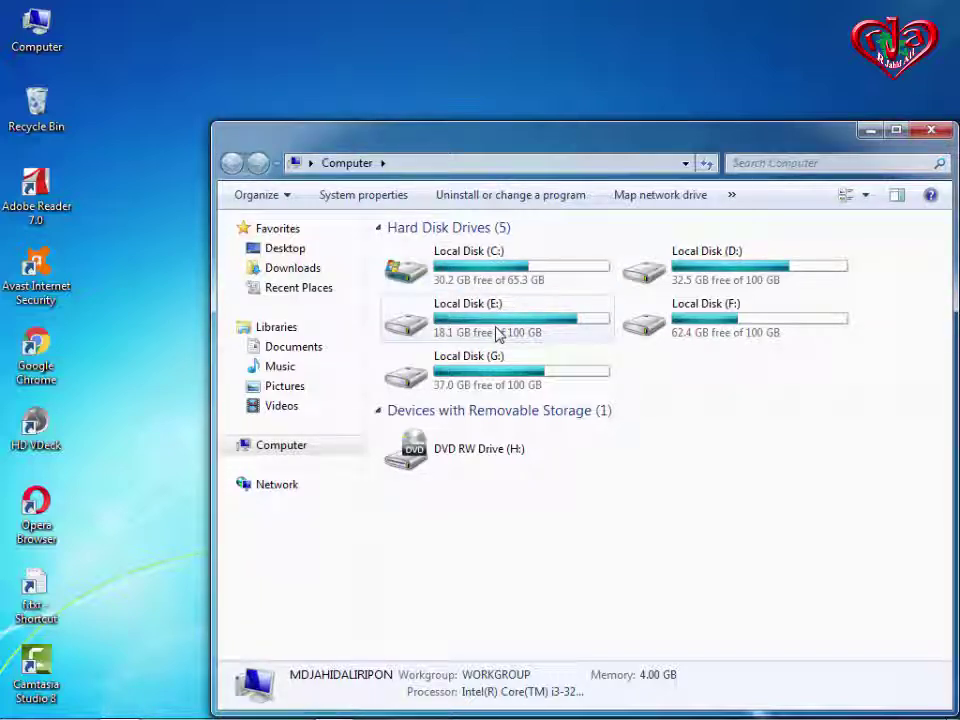
pyautogui.moveTo(497, 334)
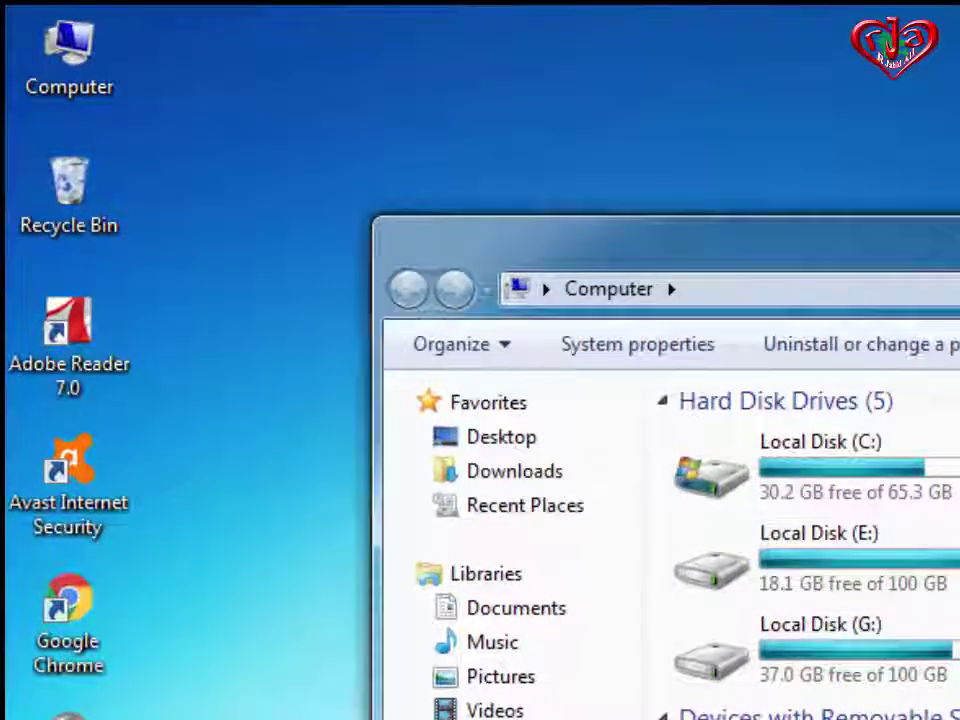
pyautogui.hotkey('alt', 'F4')
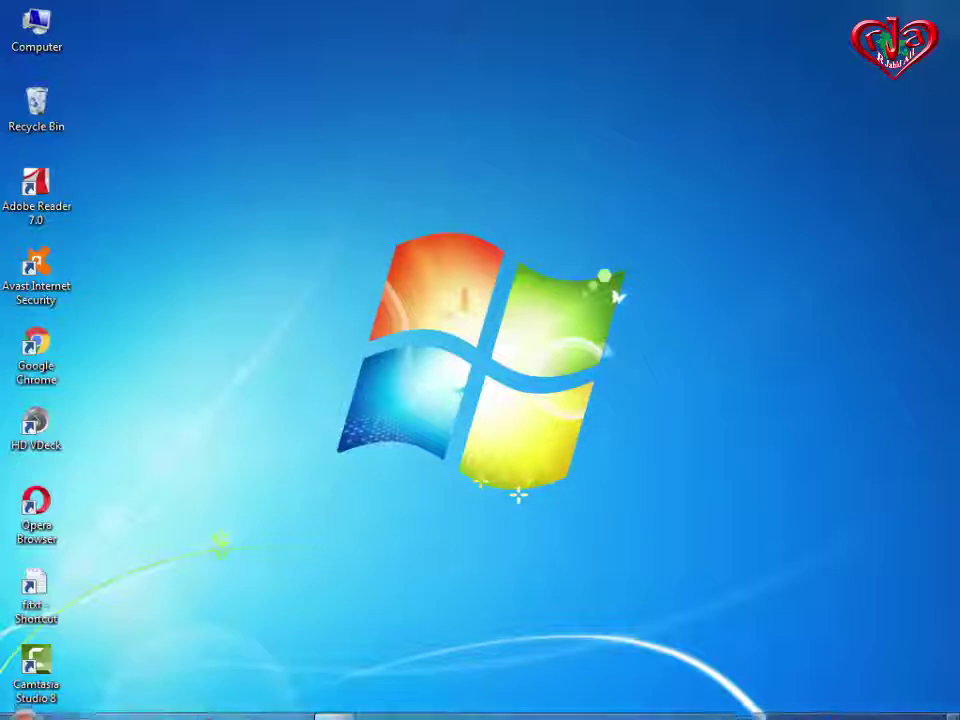
# Open the Recent folder by executing the recent command from the Run dialog.
pyautogui.click(25, 703)
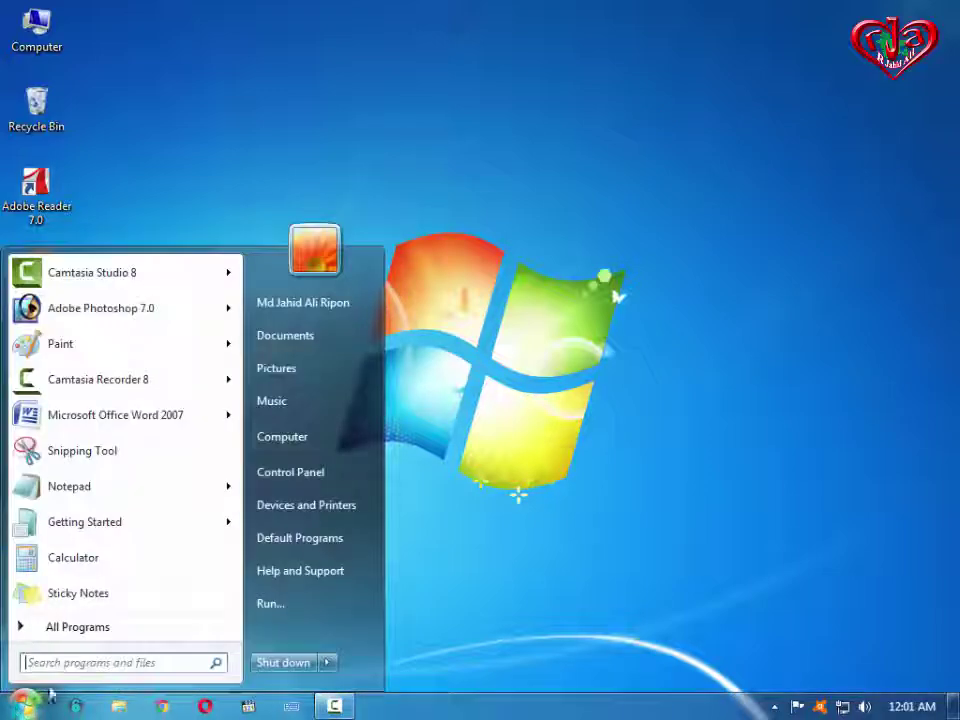
pyautogui.click(293, 608)
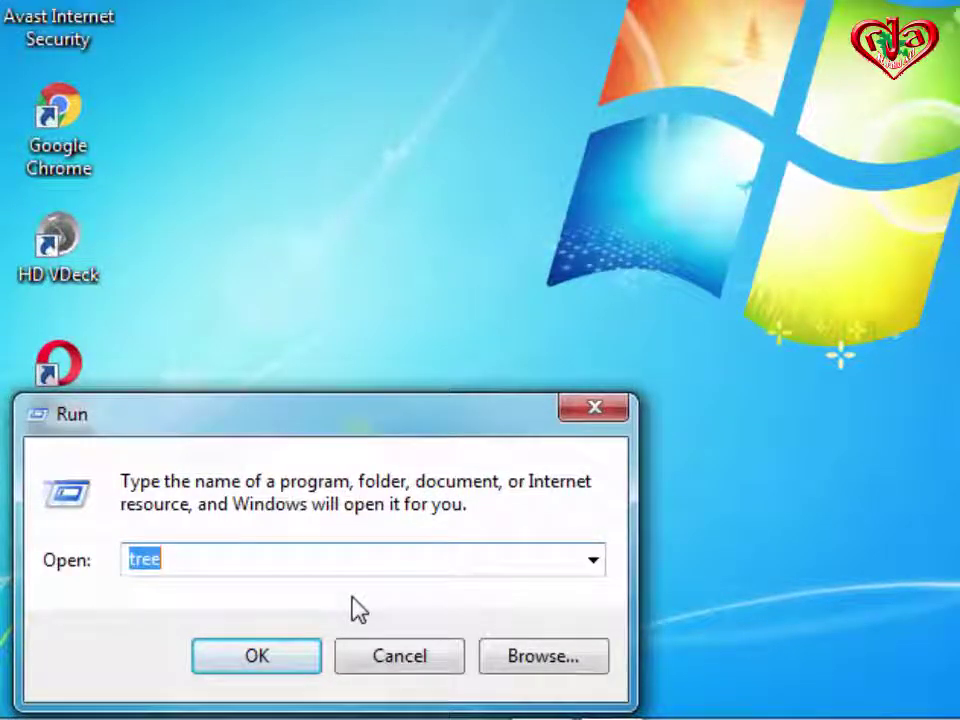
pyautogui.write('re')
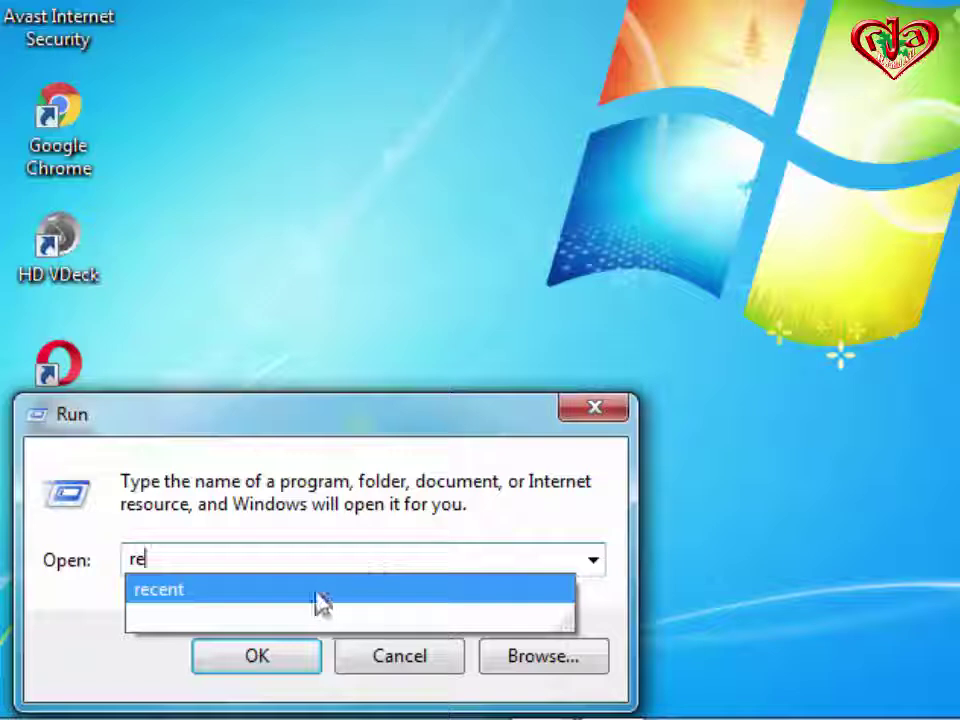
pyautogui.click(298, 598)
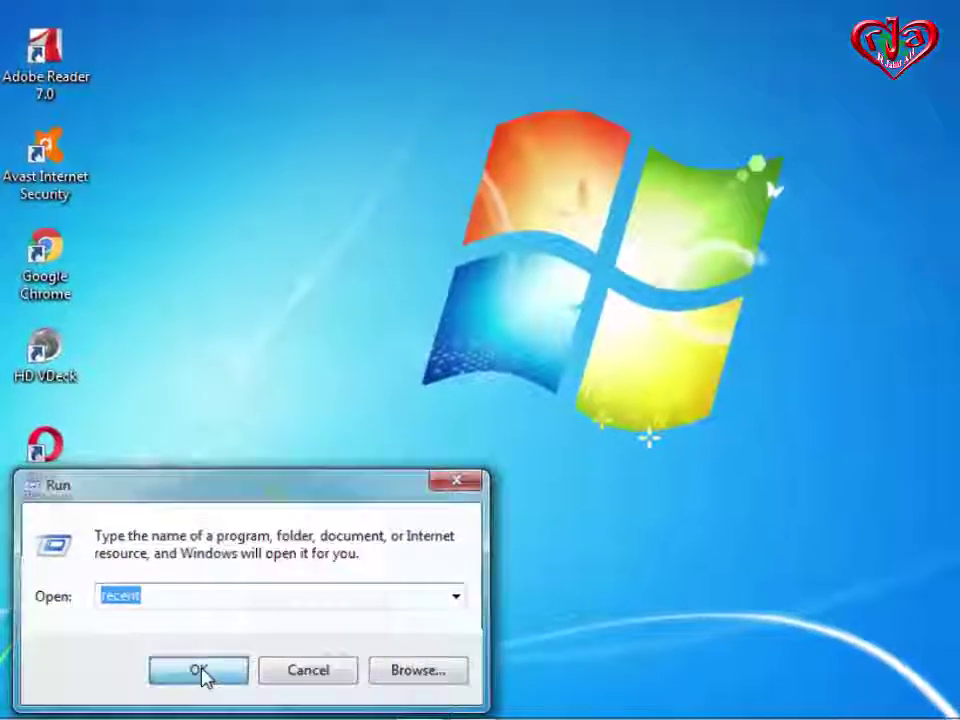
pyautogui.click(199, 671)
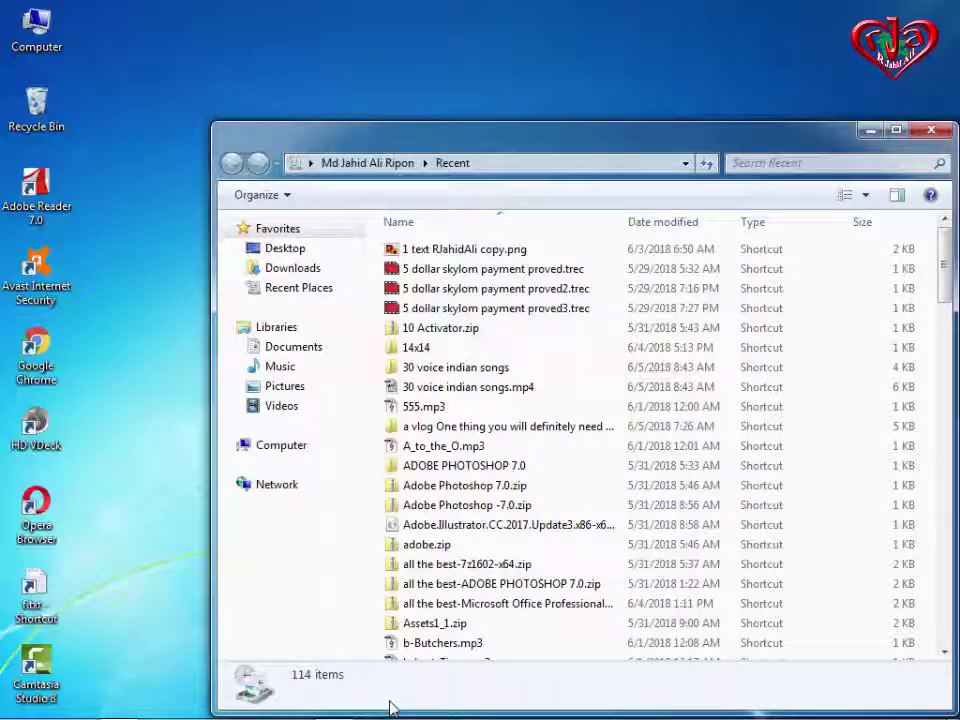
# Delete all items in the Recent folder and close its window.
pyautogui.moveTo(410, 718)
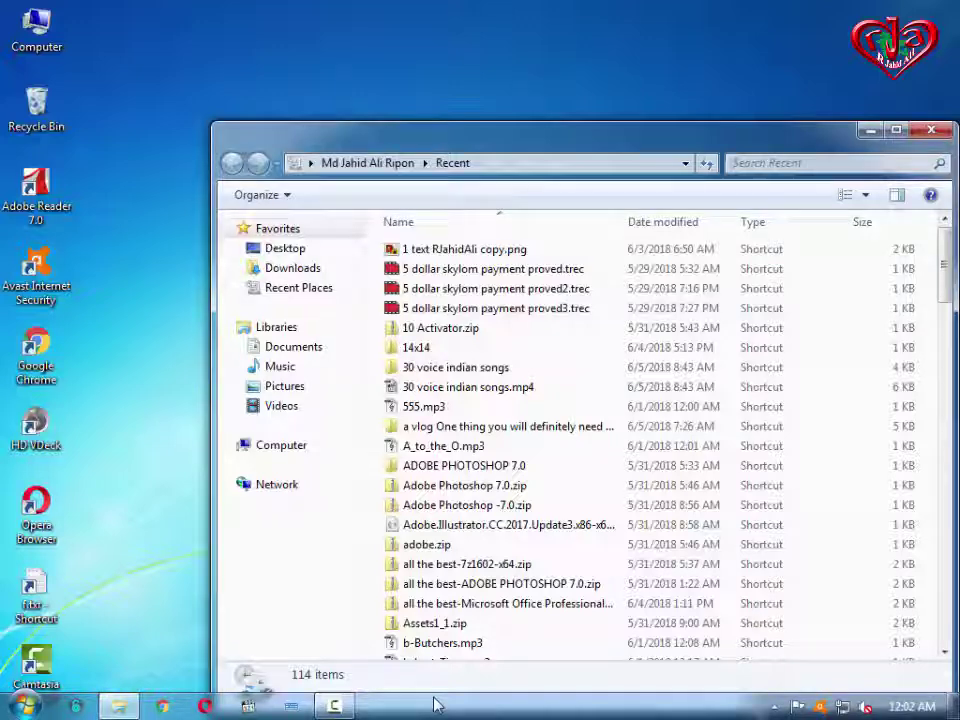
pyautogui.hotkey('ctrl', 'a')
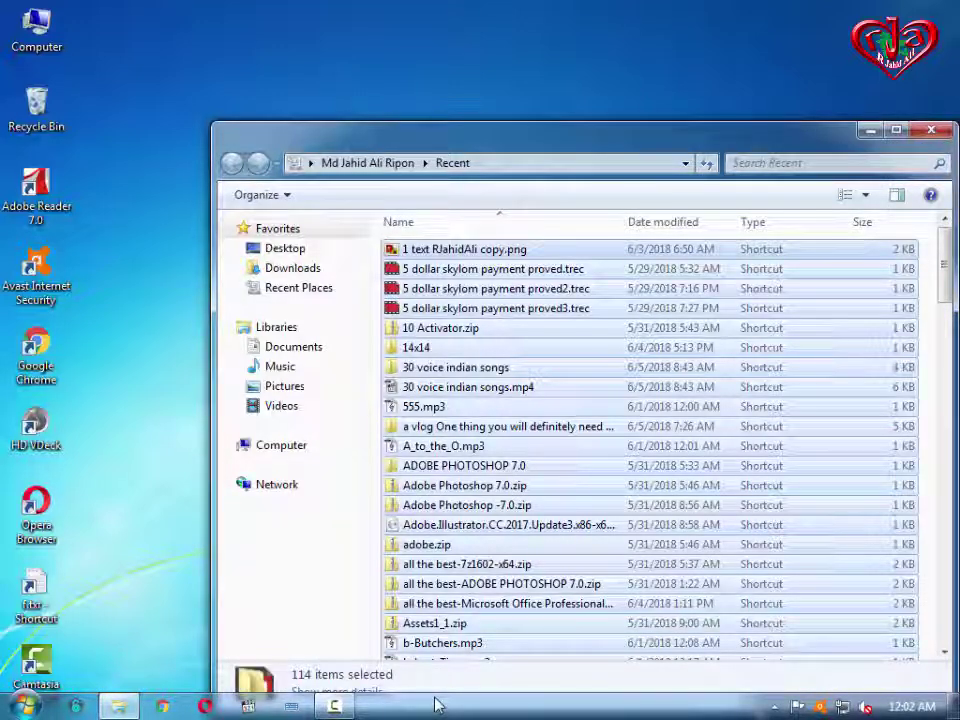
pyautogui.press('Delete')
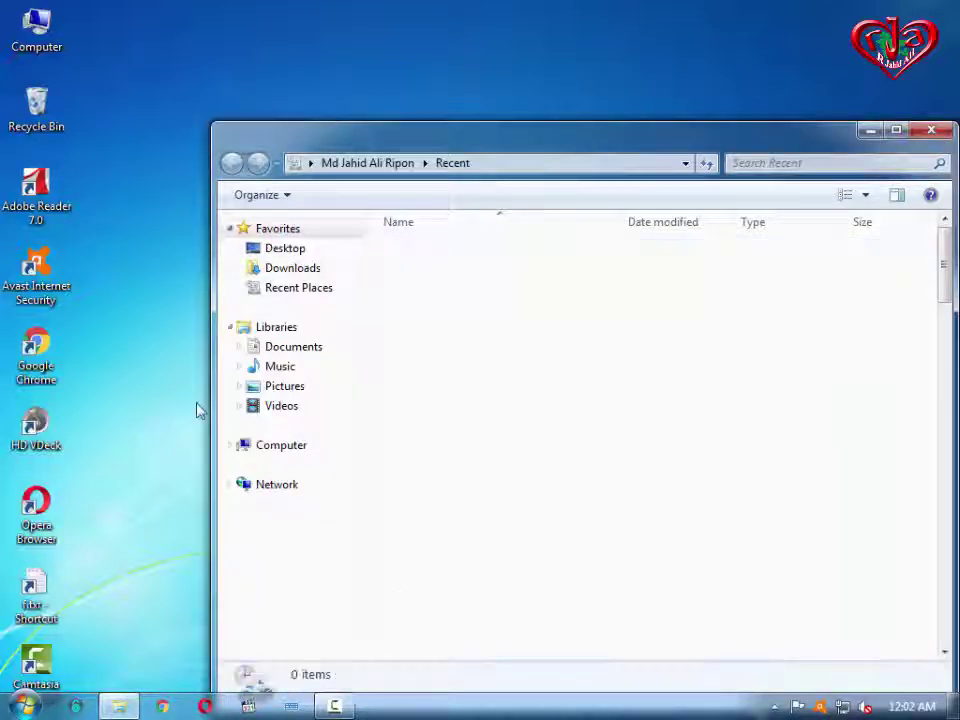
pyautogui.click(931, 130)
# Open the Prefetch folder by executing the prefetch command from the Run dialog, granting permanent access to the folder.
pyautogui.click(20, 708)
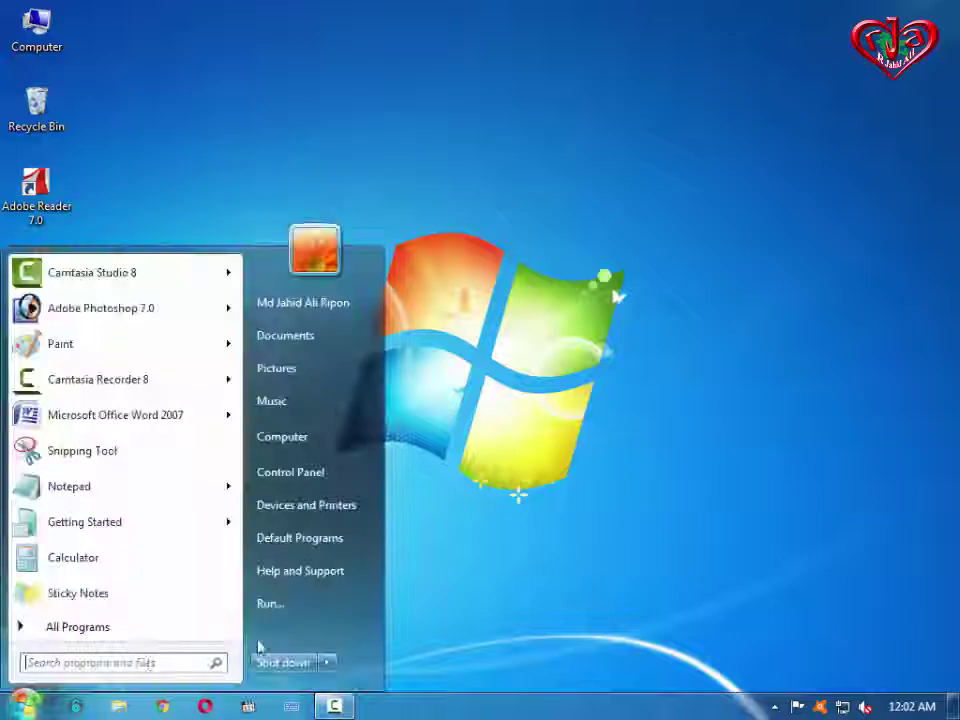
pyautogui.click(294, 606)
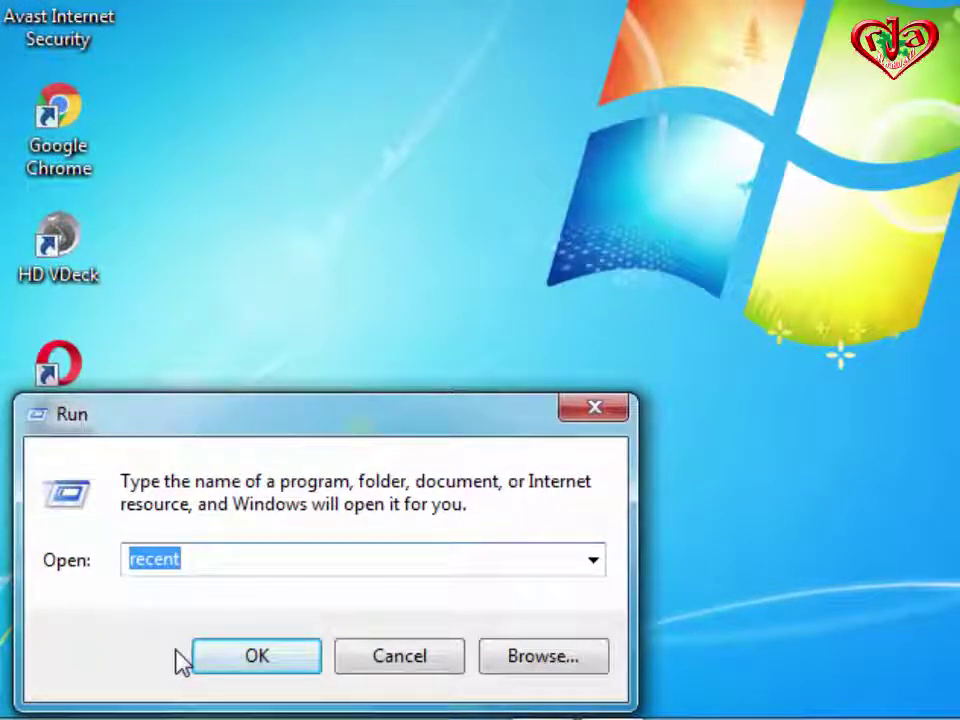
pyautogui.write('f')
pyautogui.press('BackSpace')
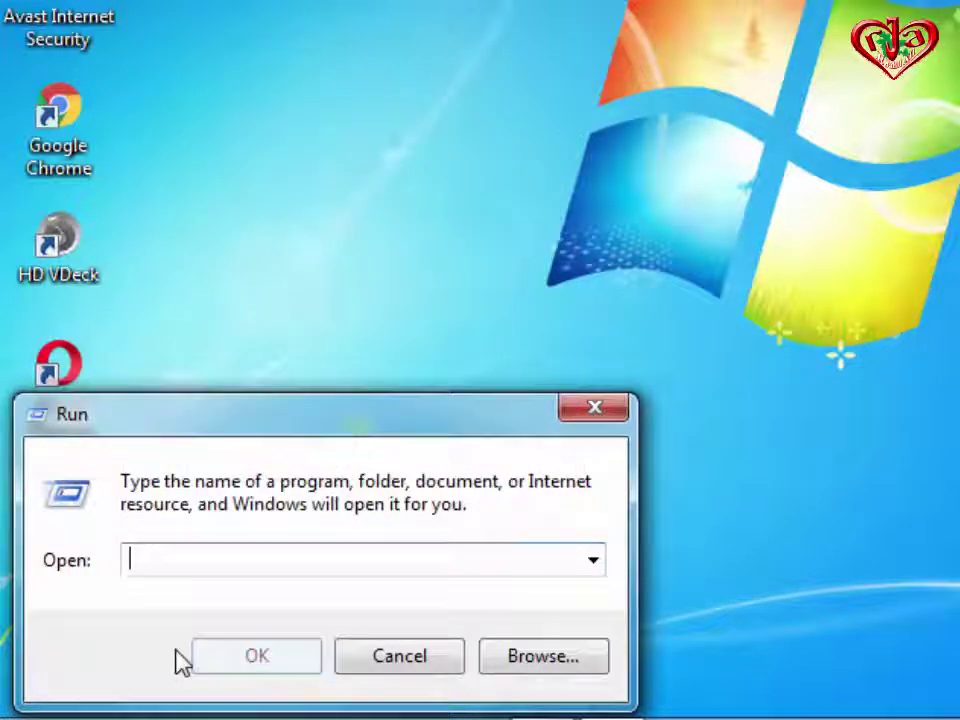
pyautogui.write('pre')
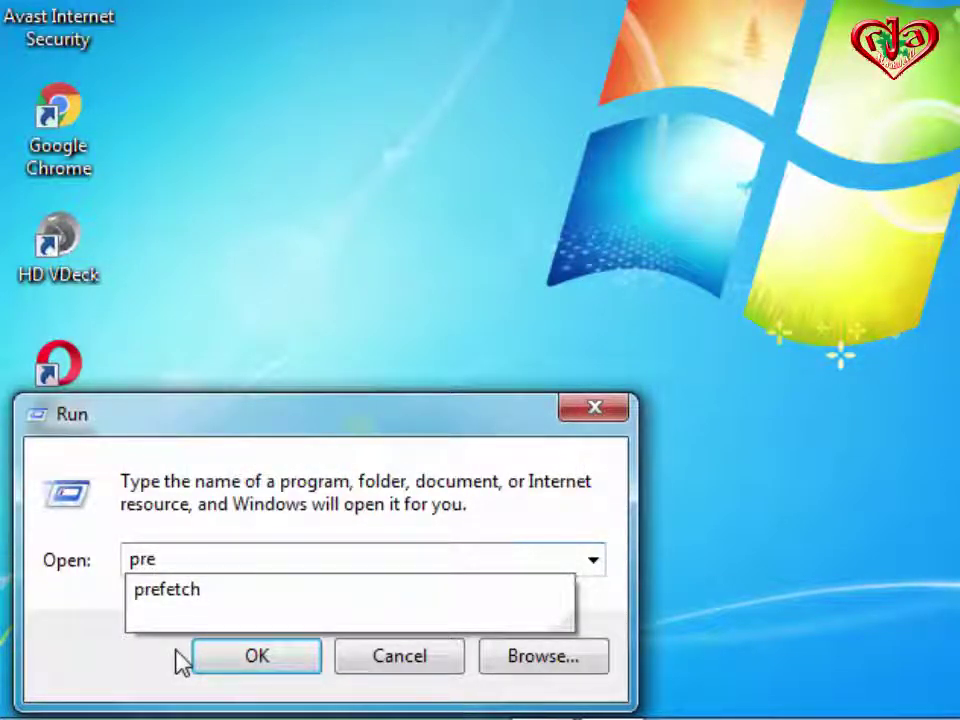
pyautogui.write('fetch')
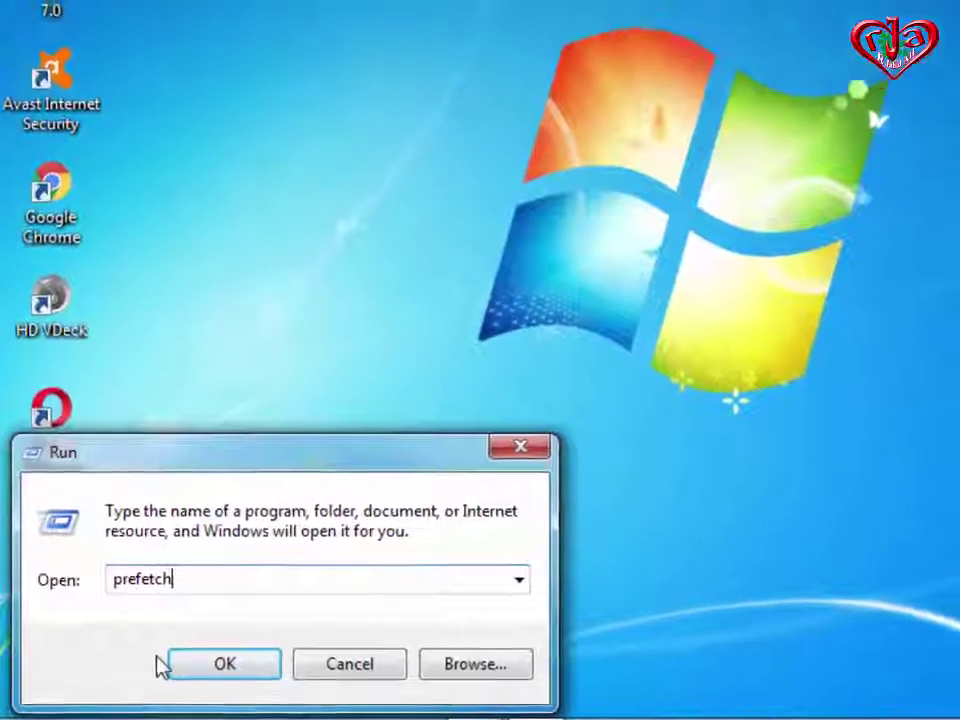
pyautogui.press('Return')
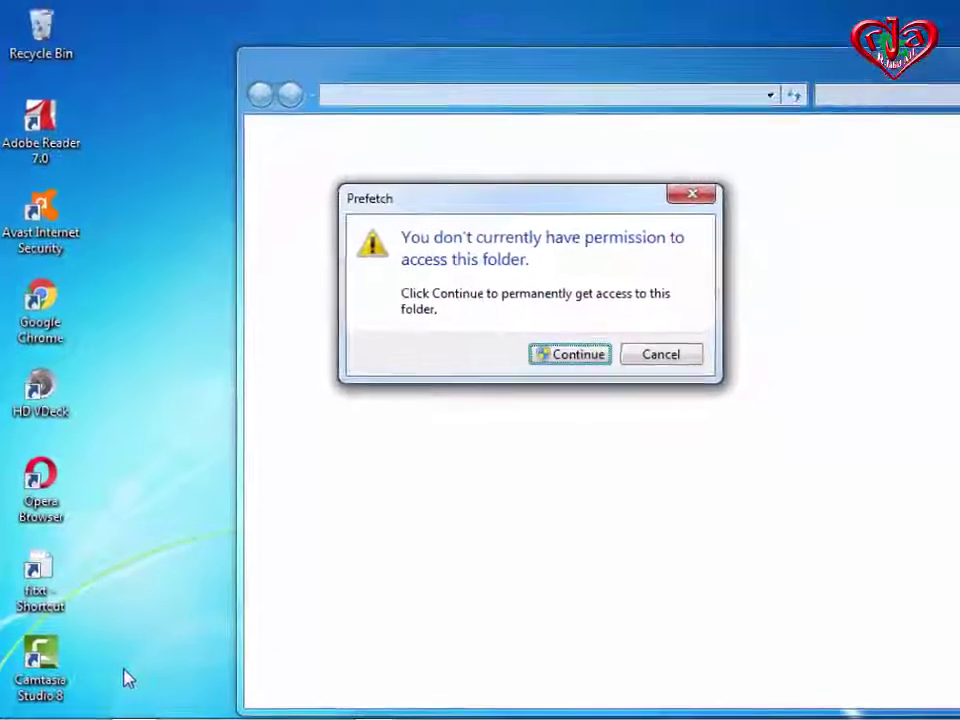
pyautogui.click(585, 355)
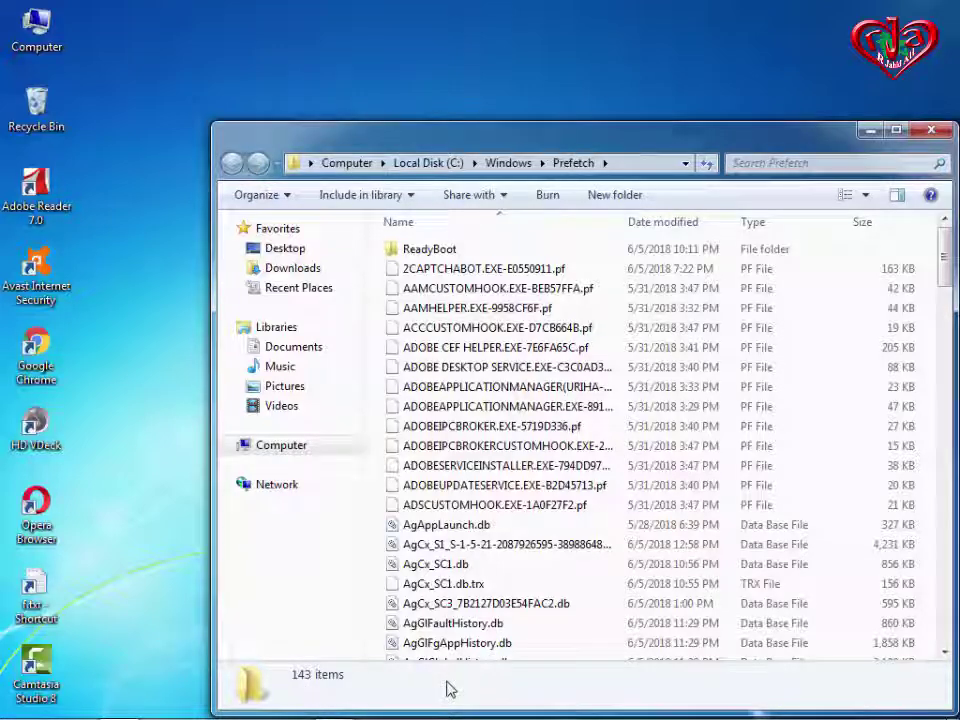
# Move all items in the Prefetch folder to the Recycle Bin and close its window.
pyautogui.hotkey('ctrl', 'a')
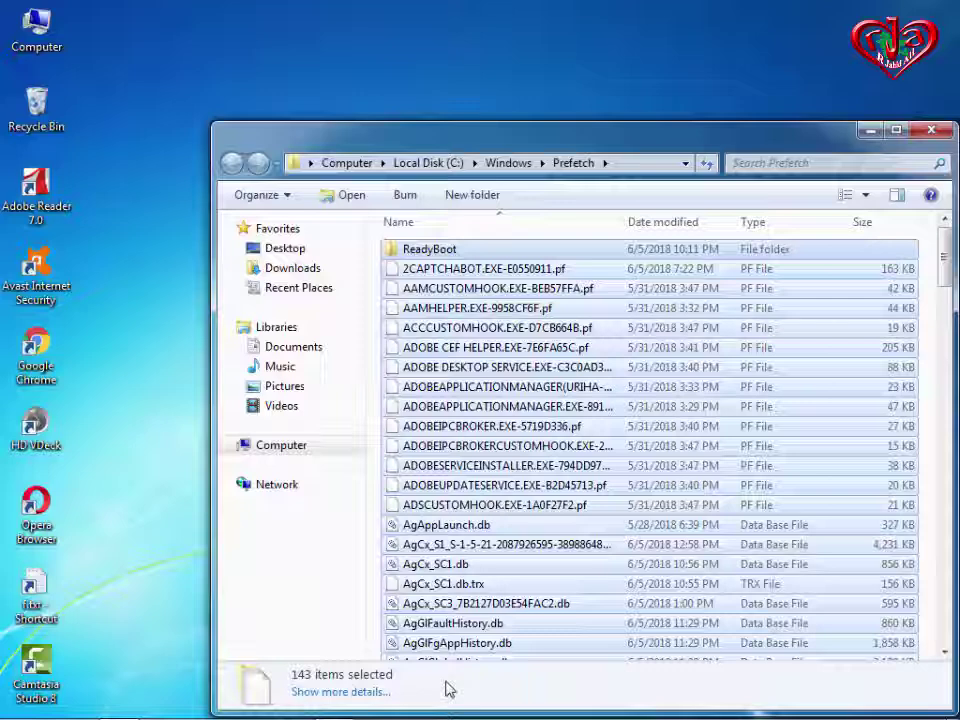
pyautogui.press('Delete')
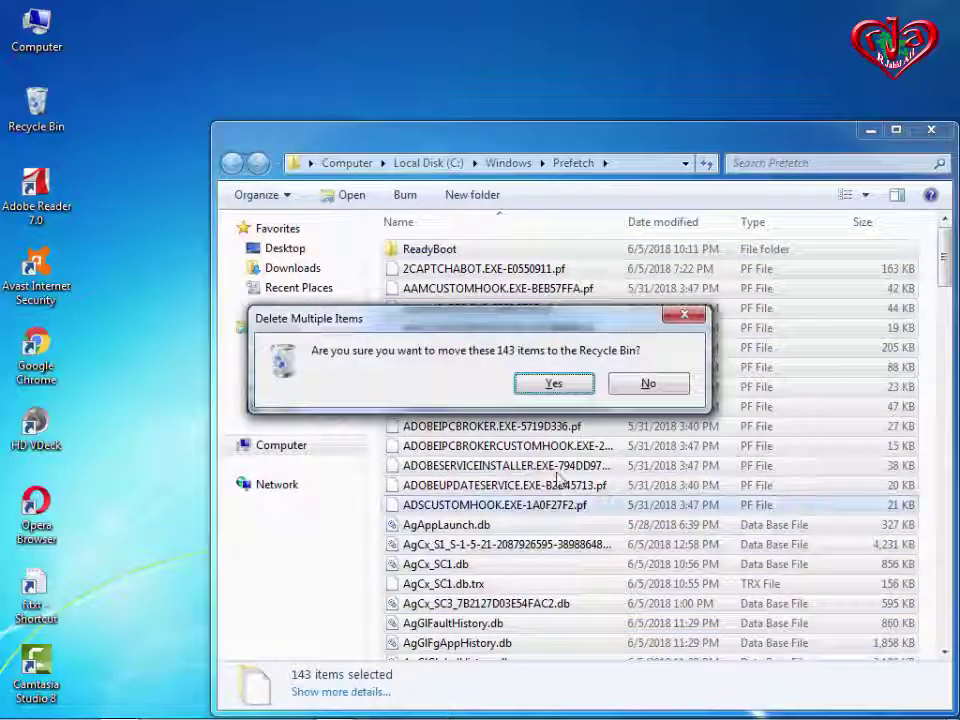
pyautogui.click(553, 385)
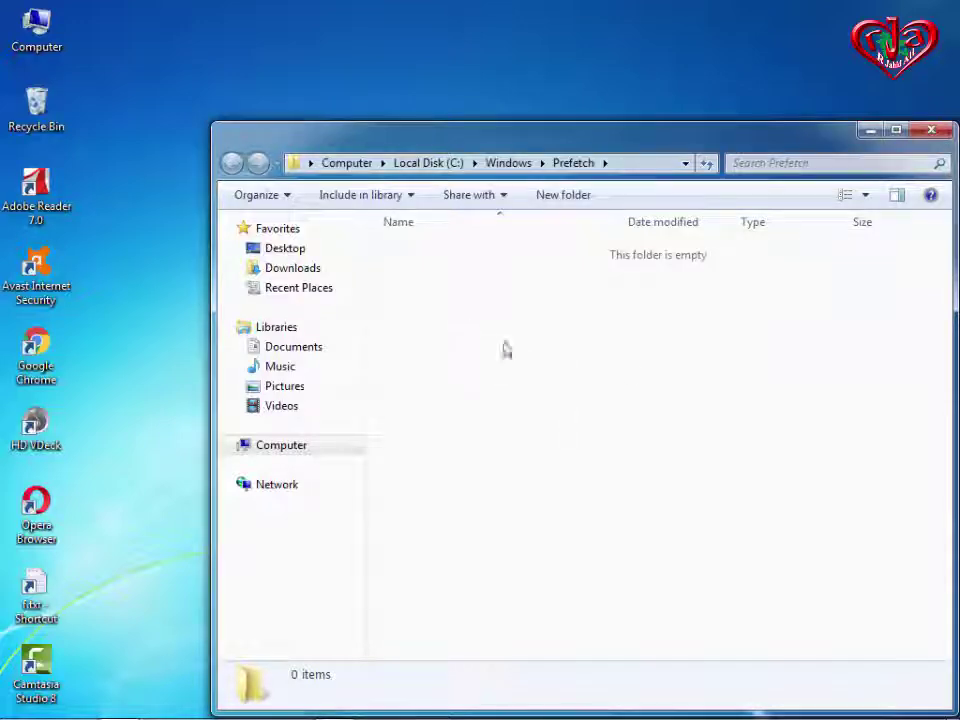
pyautogui.click(932, 131)
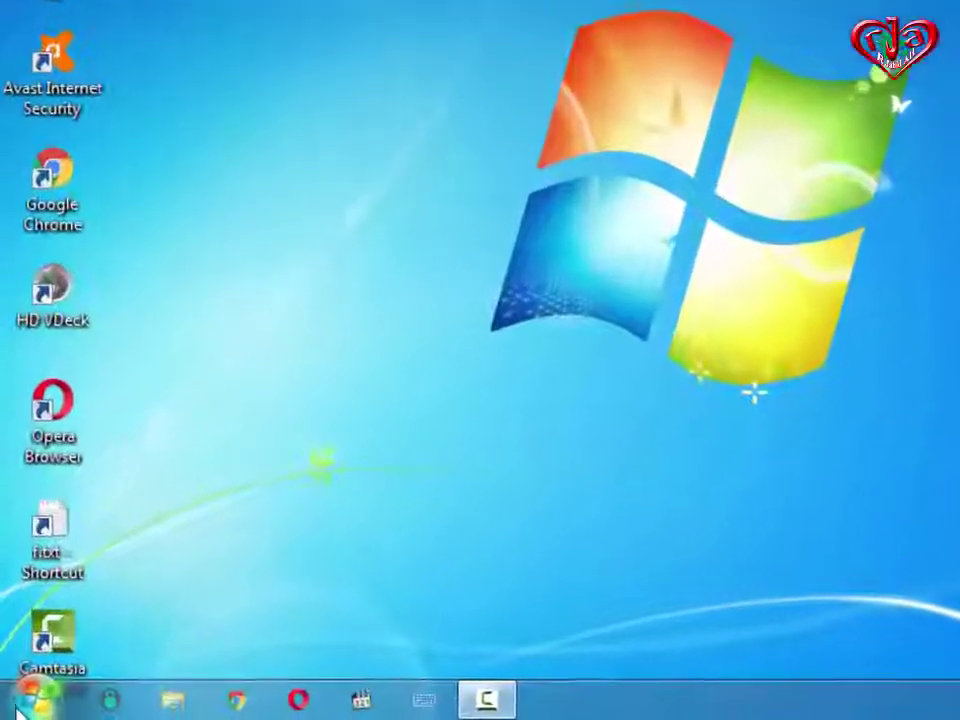
# Open the Temp folder by executing the %temp% command from the Run dialog.
pyautogui.click(39, 697)
pyautogui.click(470, 545)
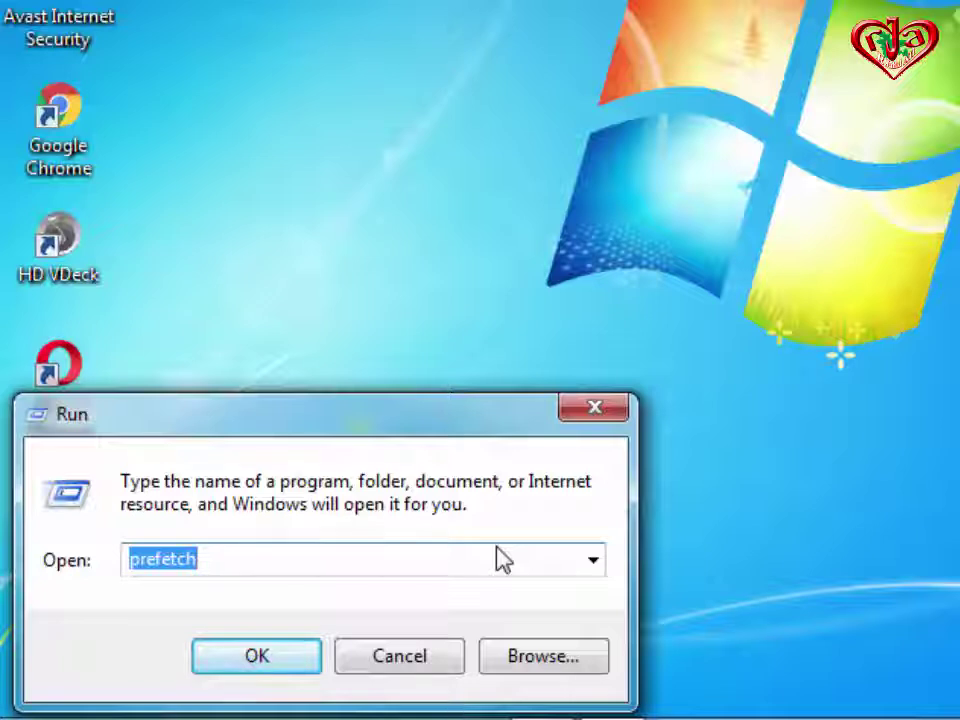
pyautogui.write('%')
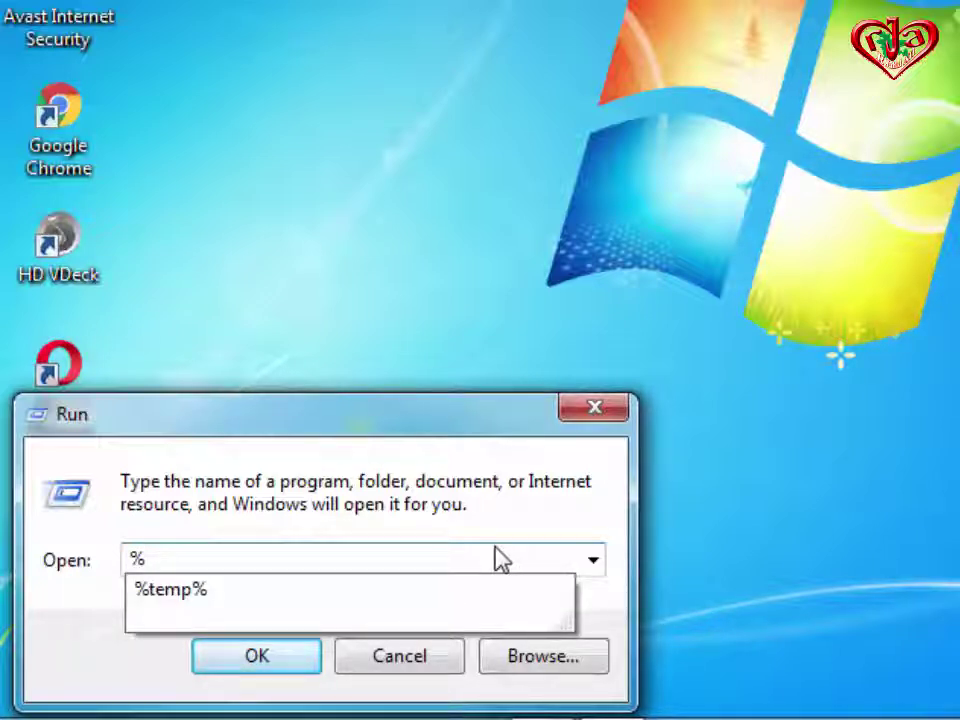
pyautogui.click(330, 598)
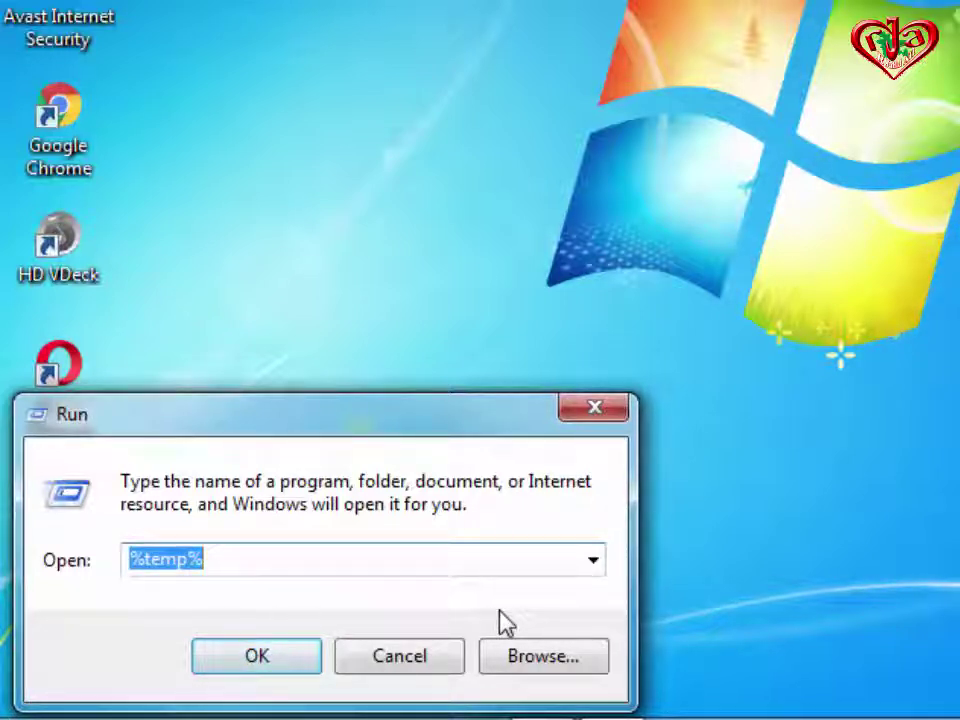
pyautogui.click(272, 662)
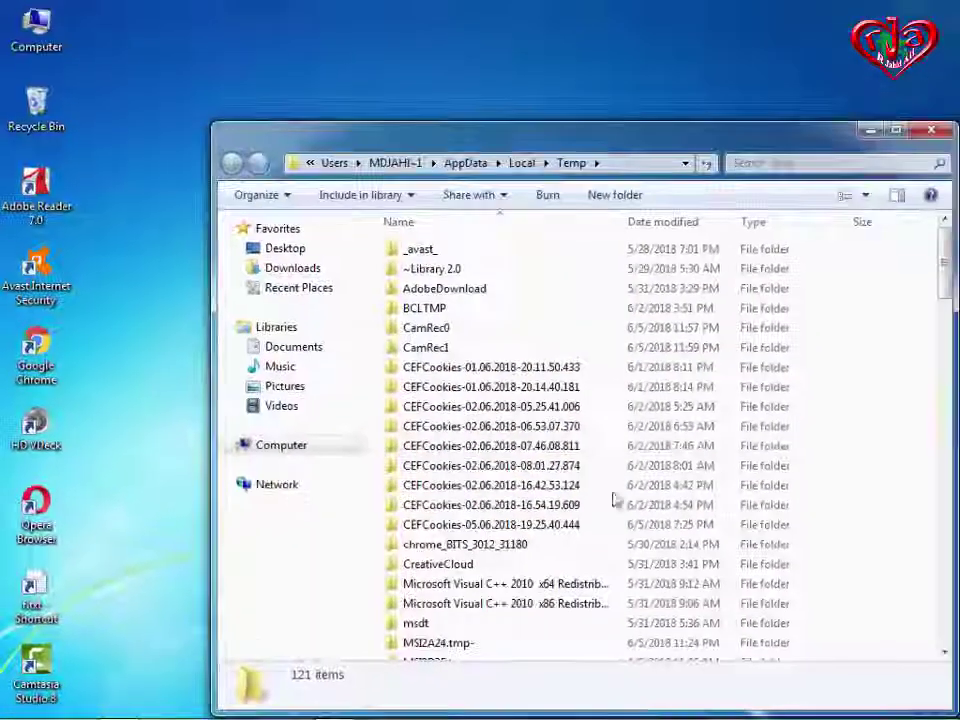
# Select all items in the Temp folder and move them to the Recycle Bin.
pyautogui.hotkey('ctrl', 'a')
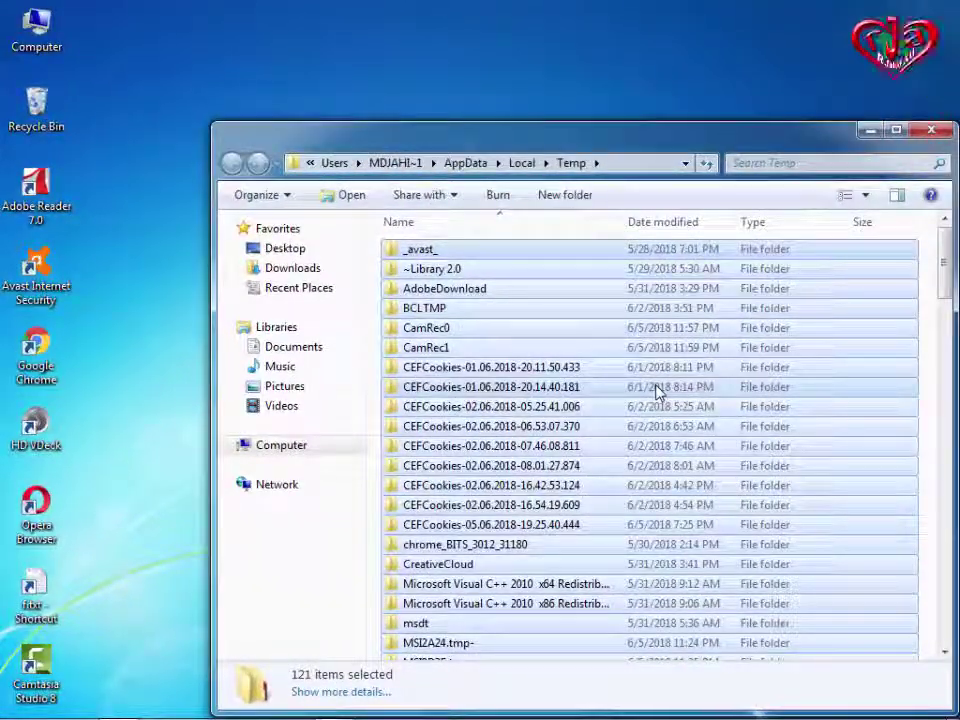
pyautogui.press('Delete')
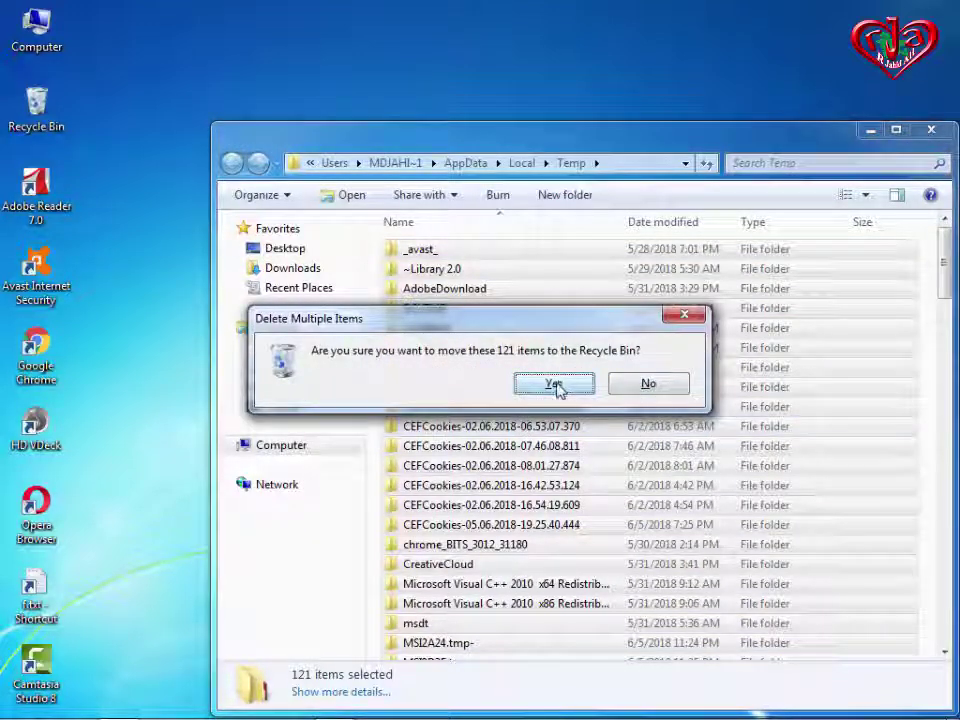
pyautogui.click(685, 316)
pyautogui.rightClick(553, 347)
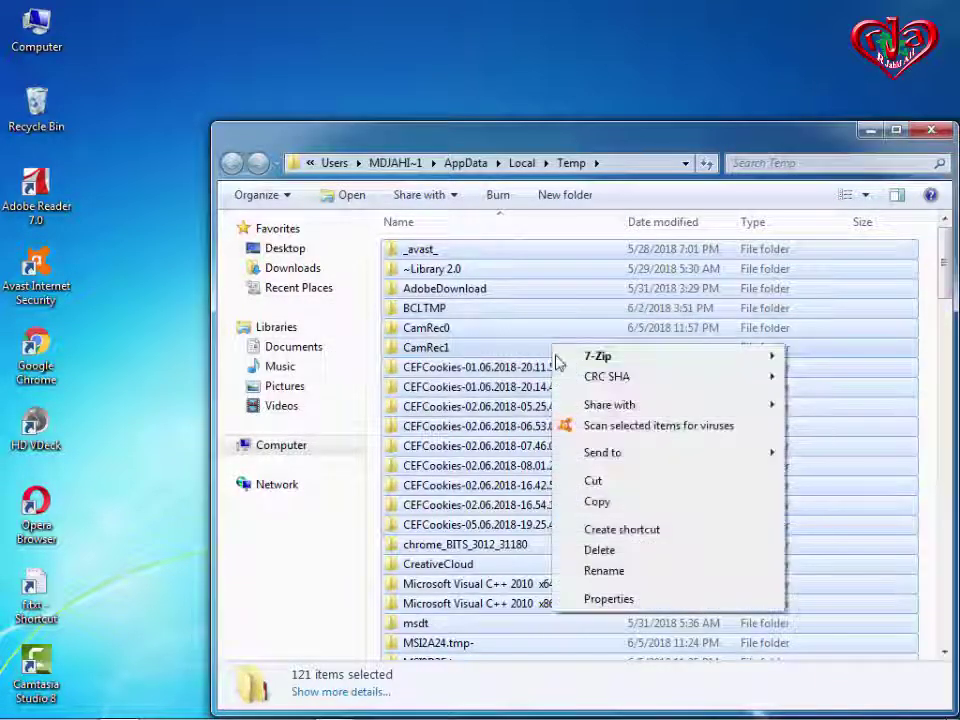
pyautogui.click(602, 551)
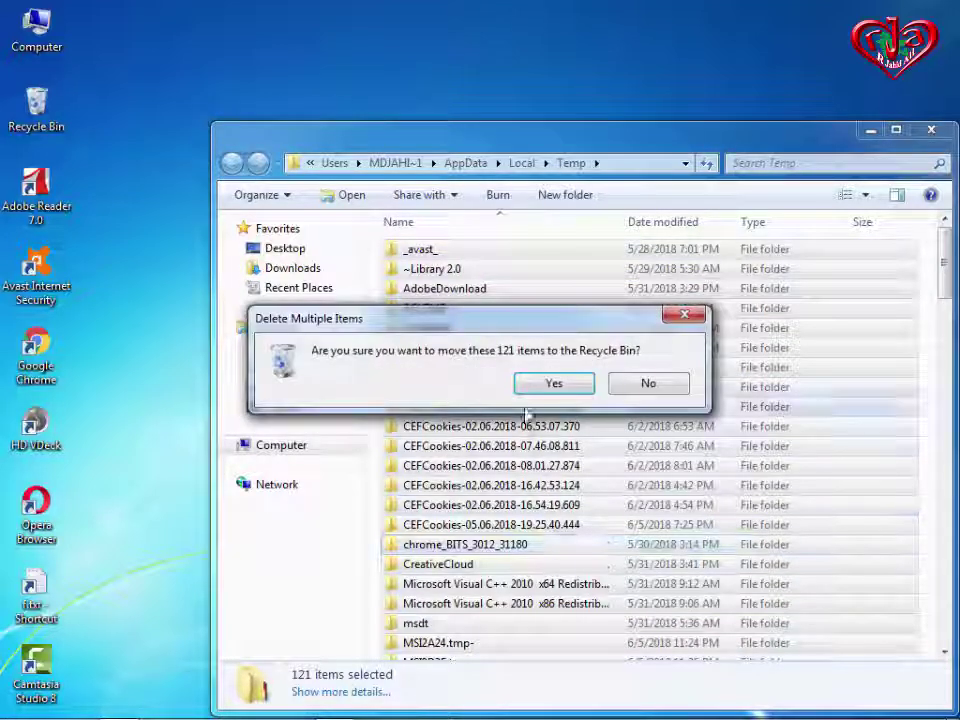
pyautogui.click(553, 384)
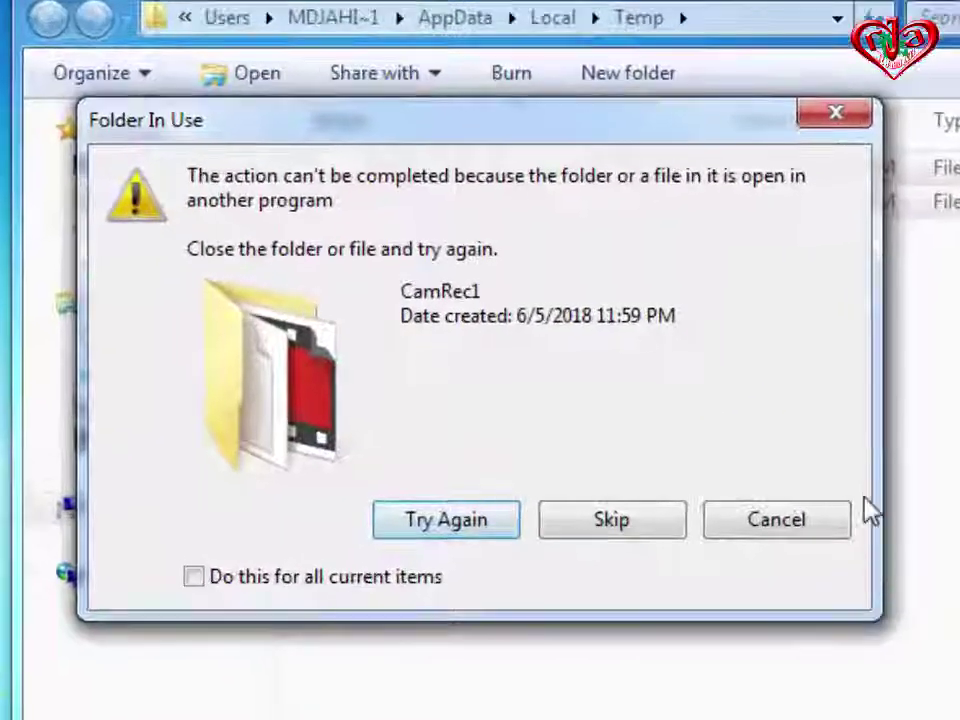
# Retry deleting the in-use folders for all current items, cancel the remaining deletion and close the Temp window.
pyautogui.click(194, 580)
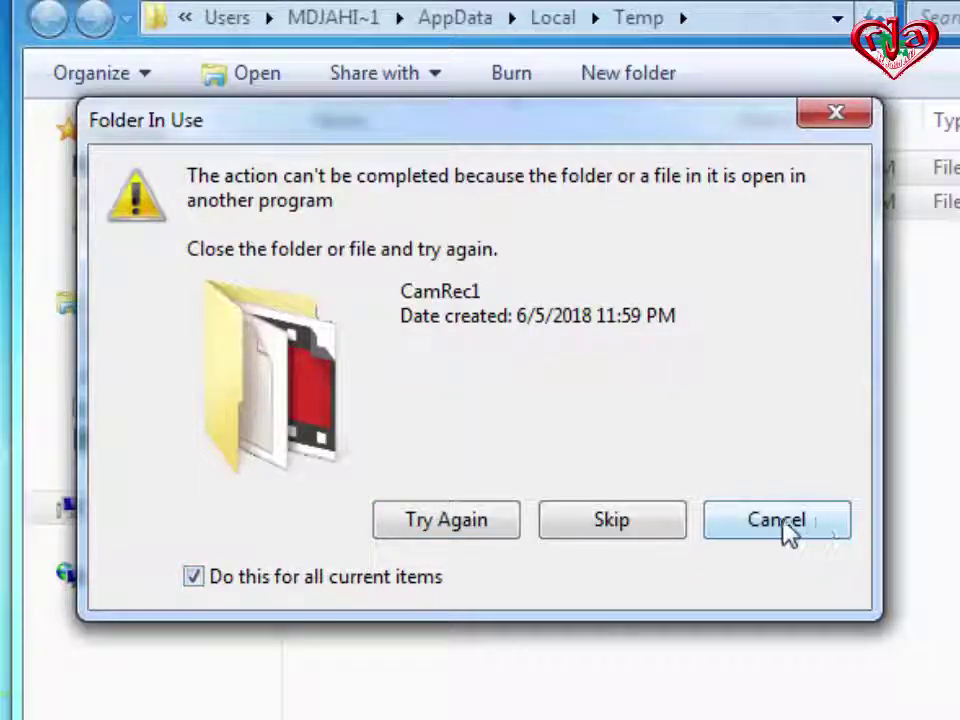
pyautogui.click(463, 535)
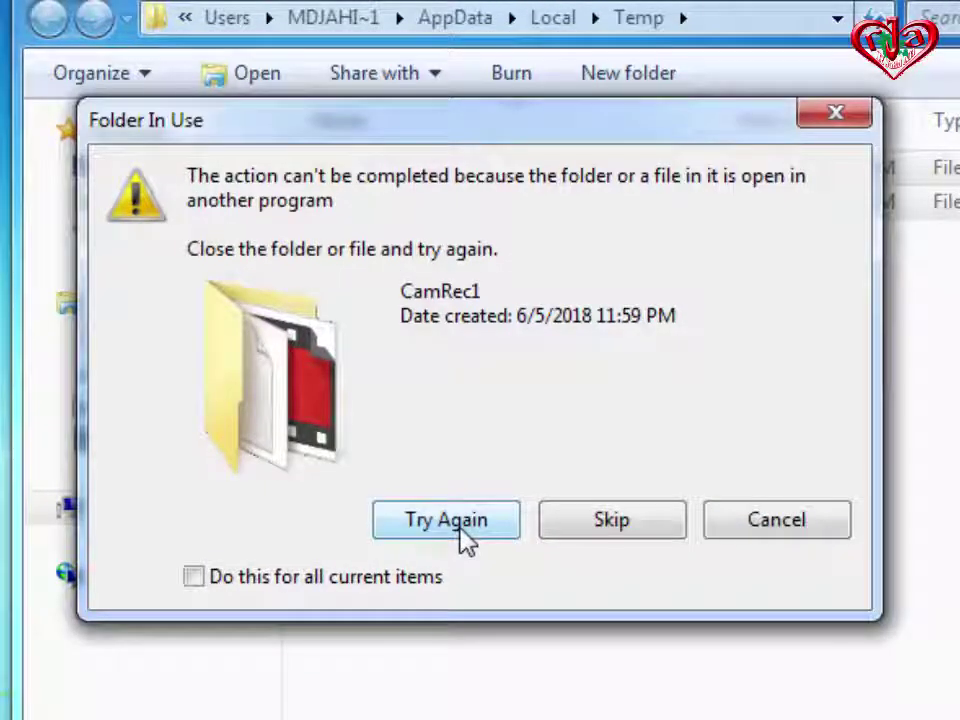
pyautogui.click(790, 535)
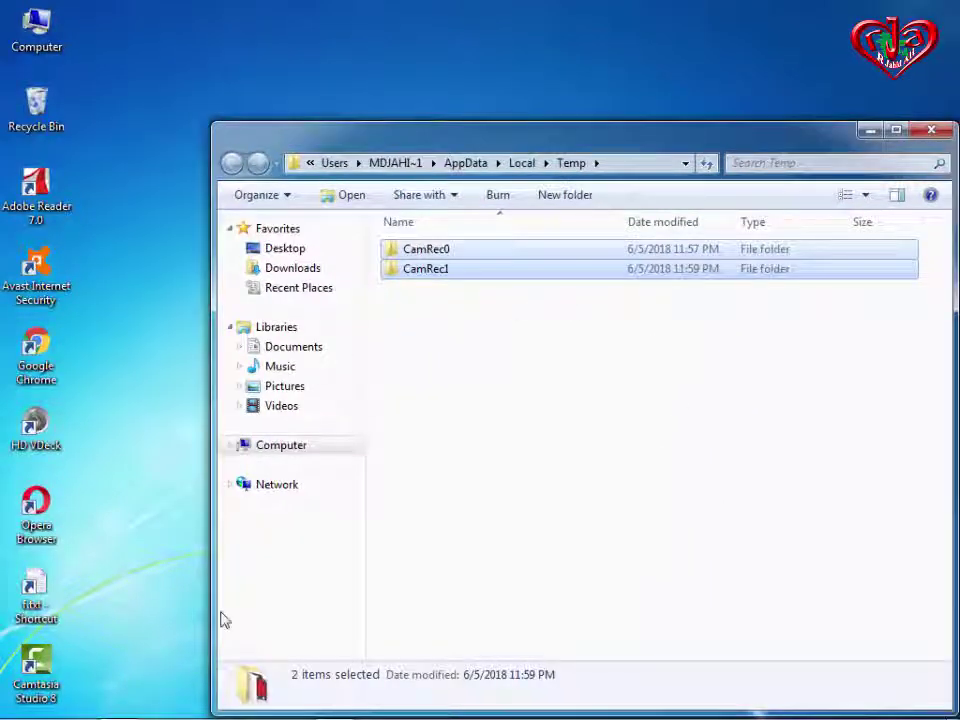
pyautogui.click(931, 130)
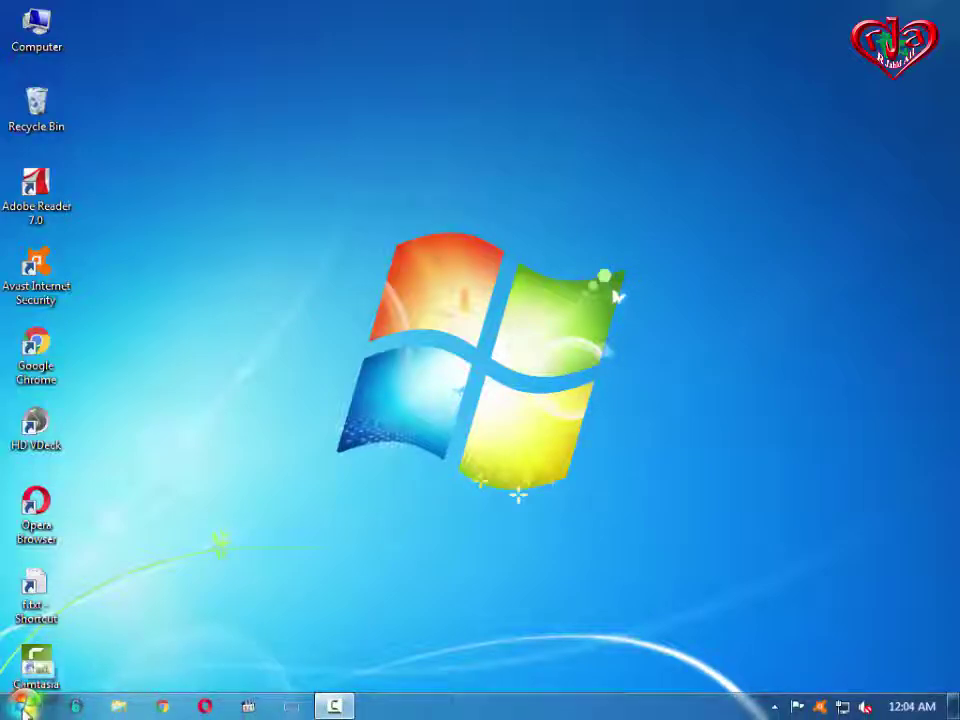
# Open the Computer window from the Start menu to show the hard disk drives.
pyautogui.click(28, 712)
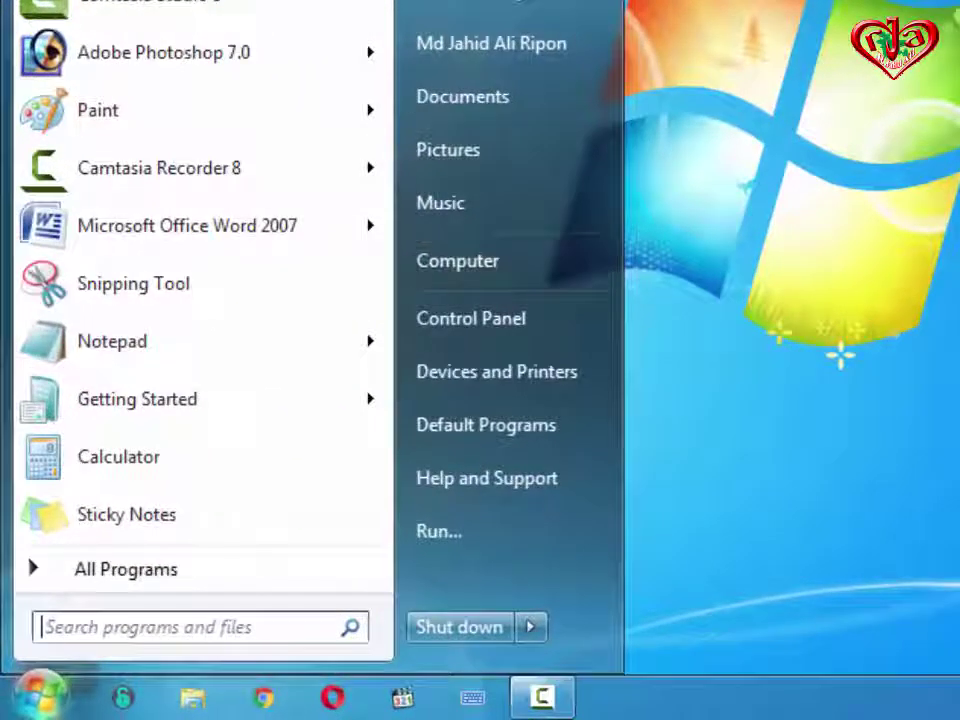
pyautogui.click(457, 260)
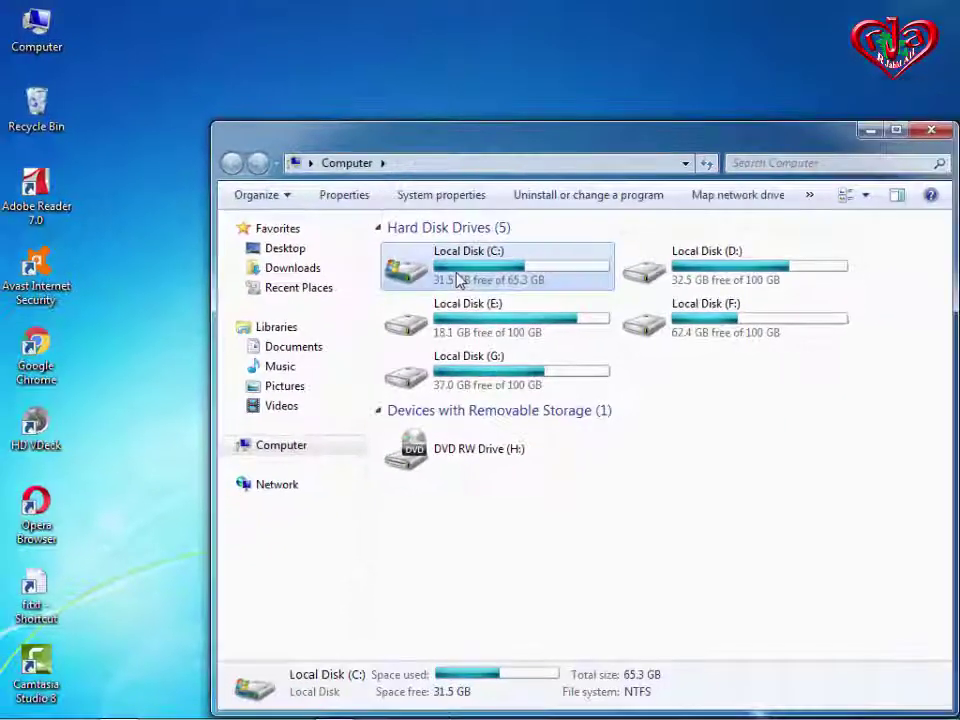
pyautogui.rightClick(411, 231)
pyautogui.click(36, 105)
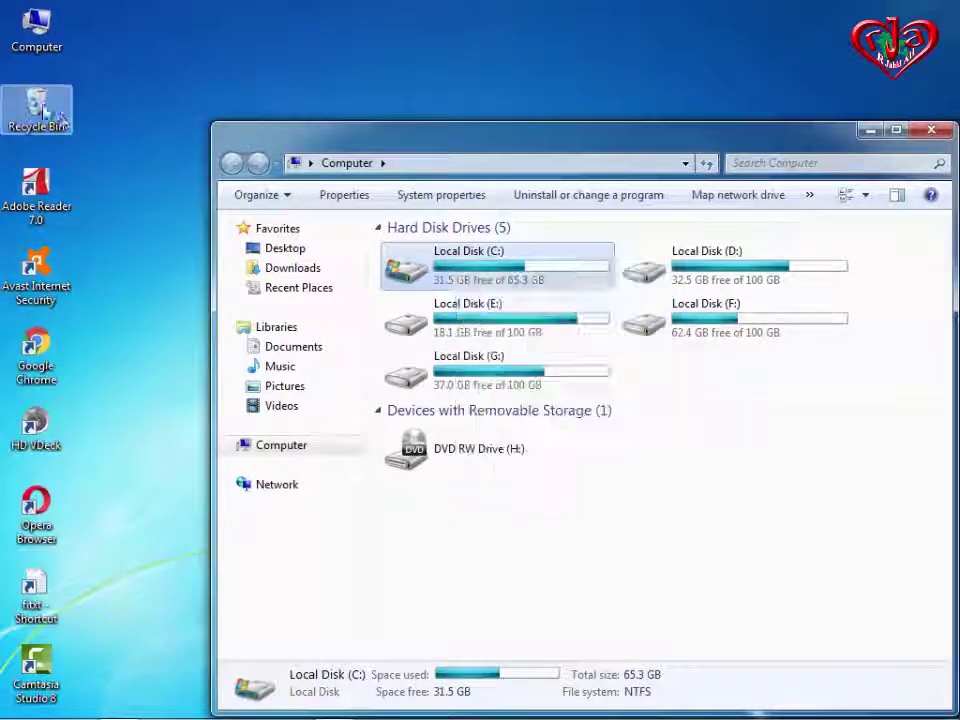
pyautogui.rightClick(36, 105)
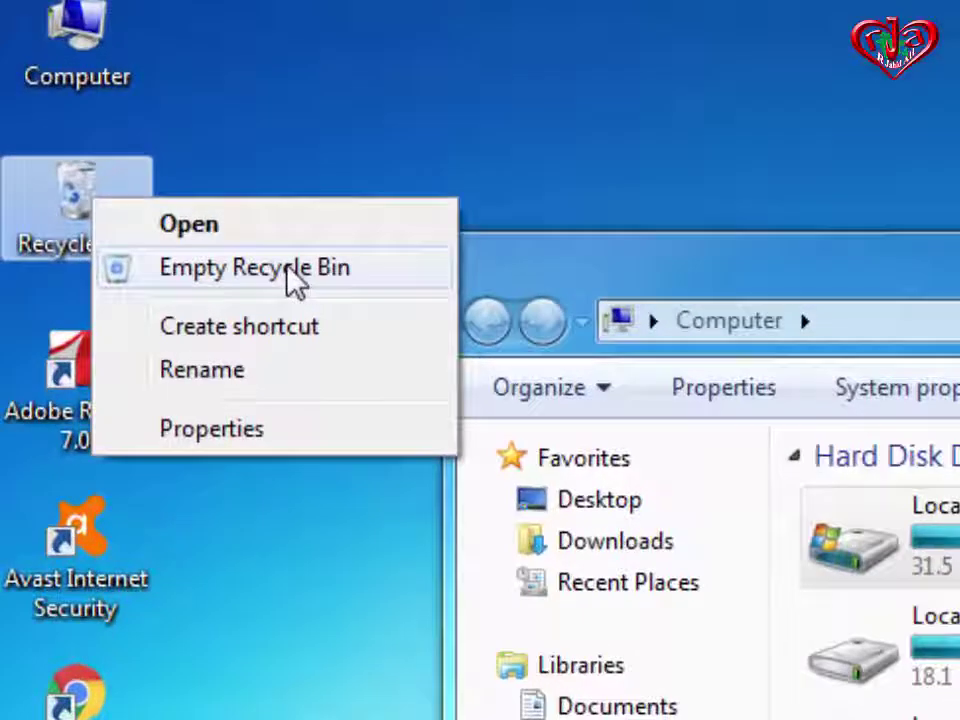
pyautogui.click(456, 349)
# Open the properties of Local Disk (C:) and start Disk Cleanup for that drive.
pyautogui.rightClick(950, 550)
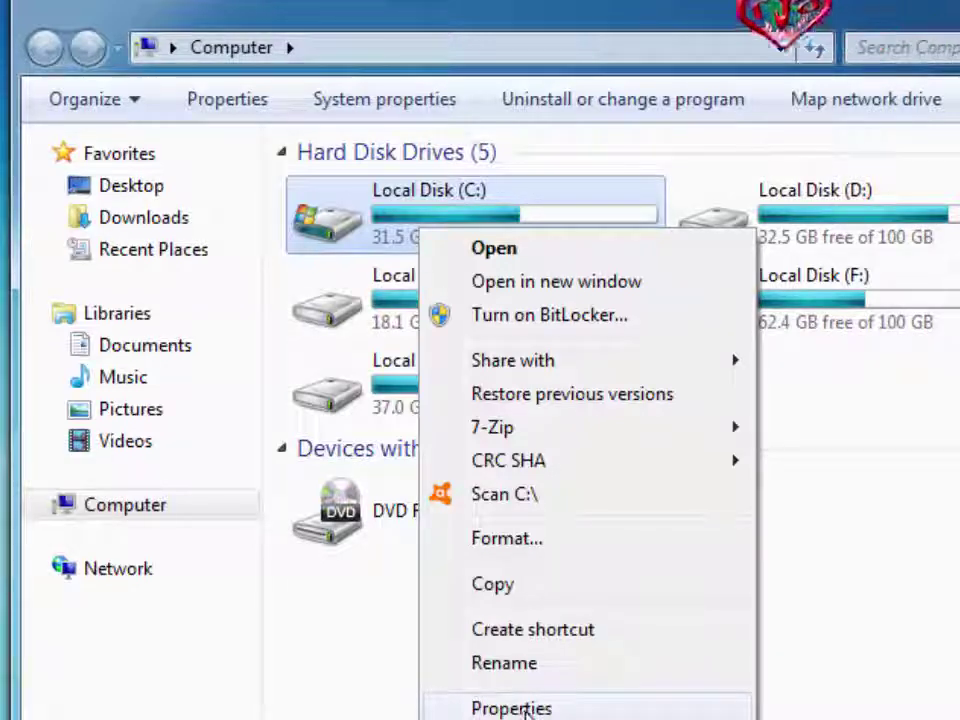
pyautogui.click(530, 708)
pyautogui.moveTo(804, 214); pyautogui.dragTo(518, 0)
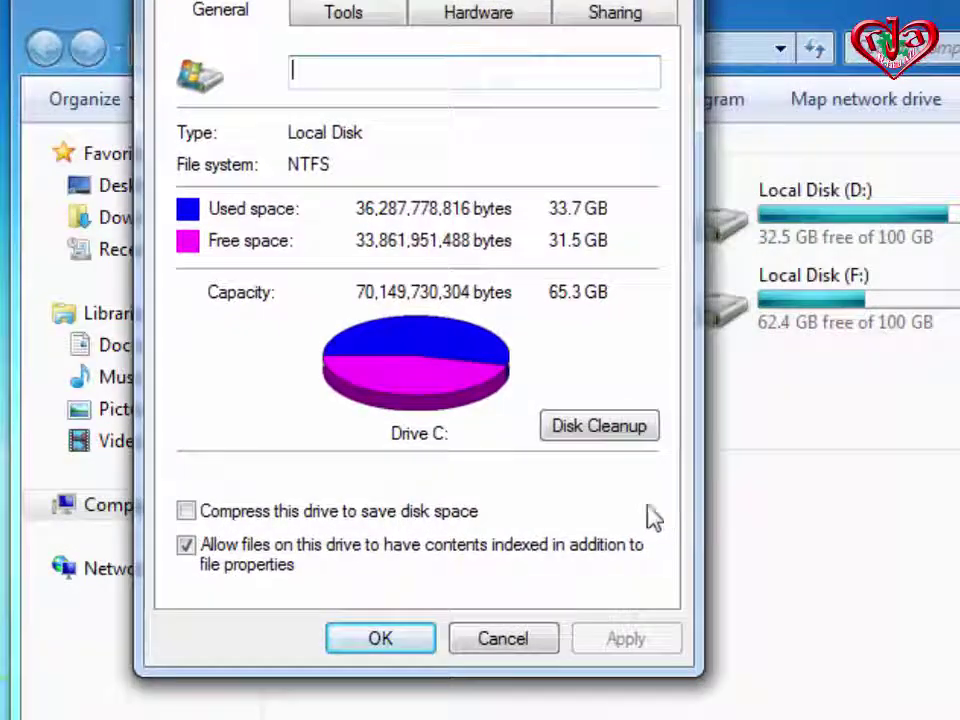
pyautogui.click(609, 445)
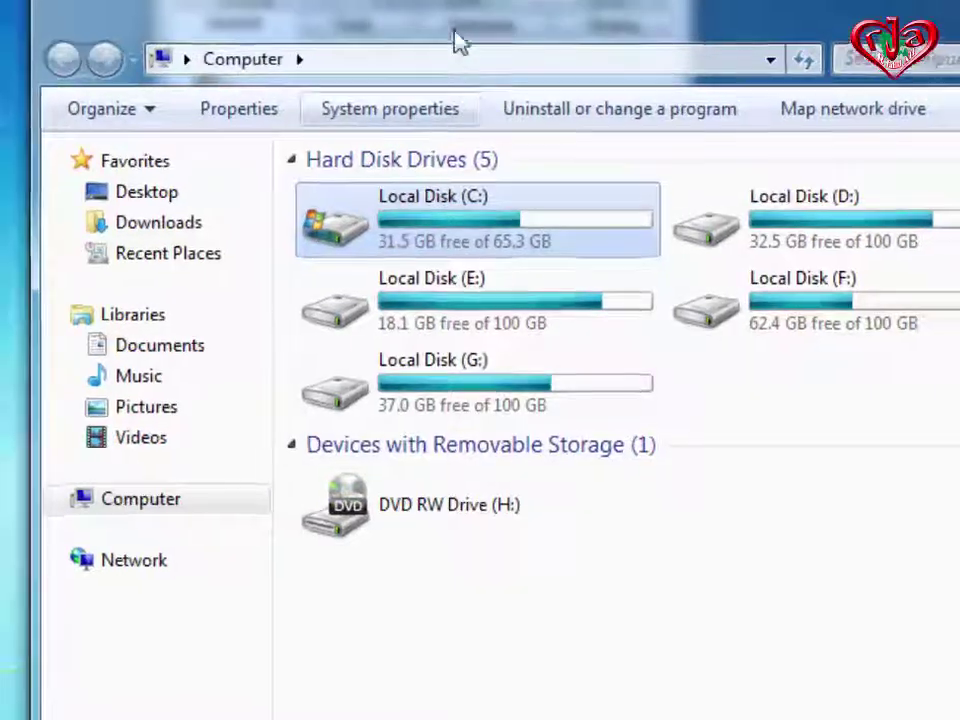
pyautogui.hotkey('alt', 'Return')
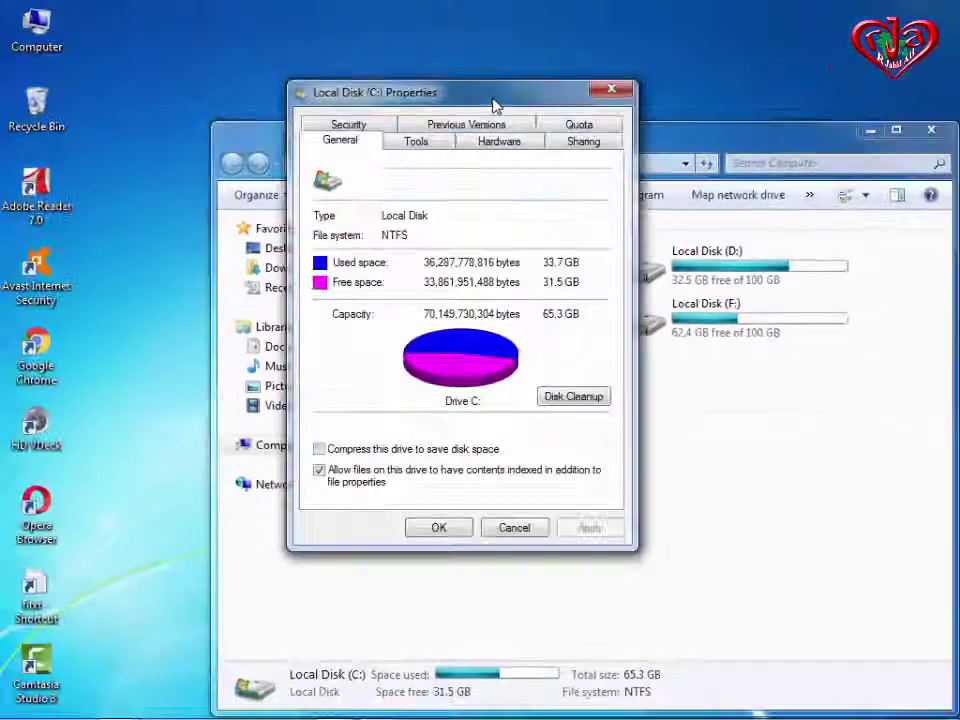
pyautogui.click(573, 396)
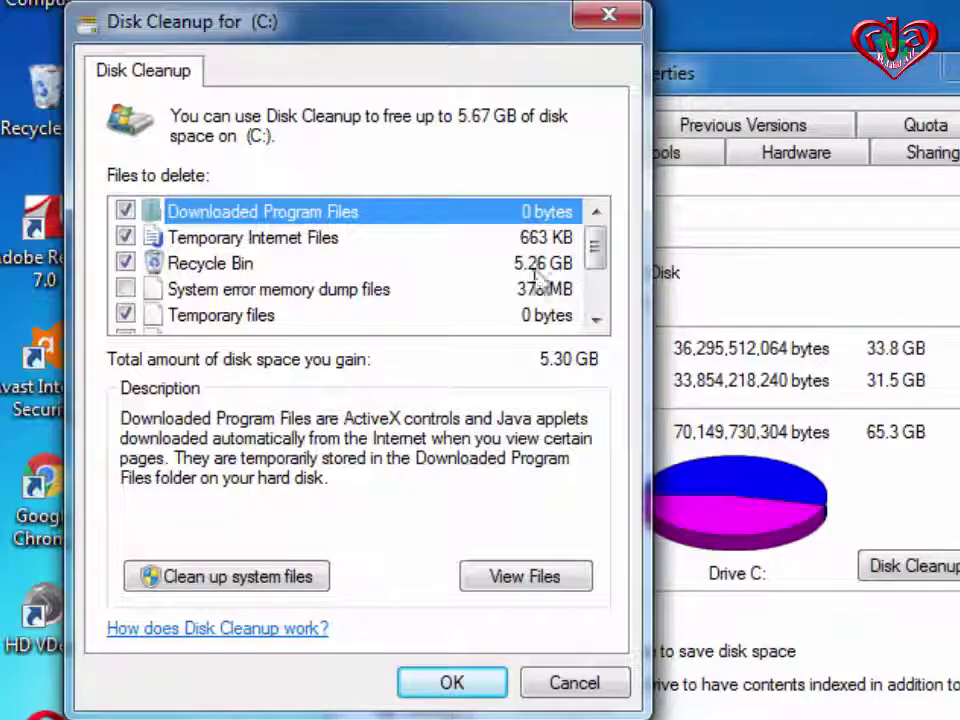
# Include System error memory dump files and the per user and system archived Windows Error Reporting files in the cleanup of C:.
pyautogui.click(127, 290)
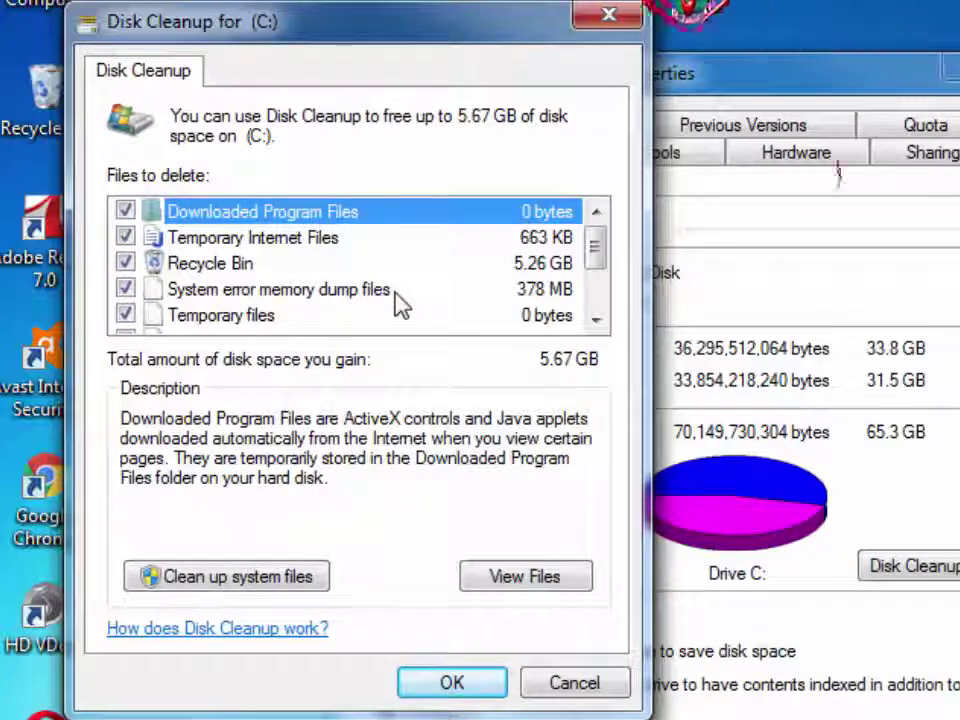
pyautogui.moveTo(590, 262); pyautogui.dragTo(596, 313)
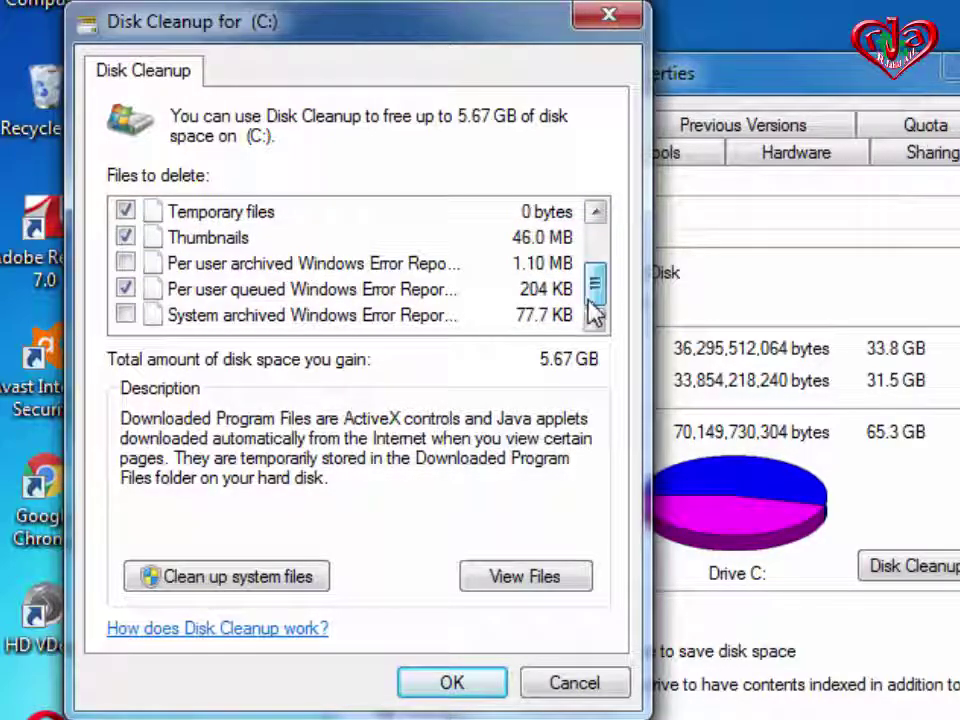
pyautogui.click(125, 263)
pyautogui.click(125, 315)
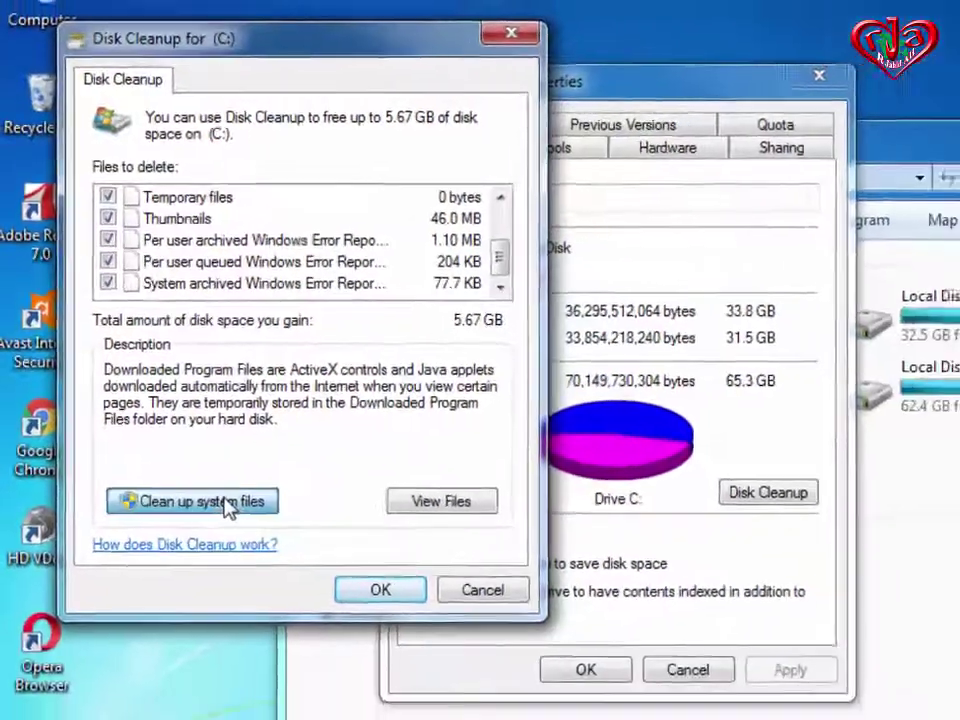
# Extend Disk Cleanup for C: to system files and bring its window to the front.
pyautogui.click(268, 578)
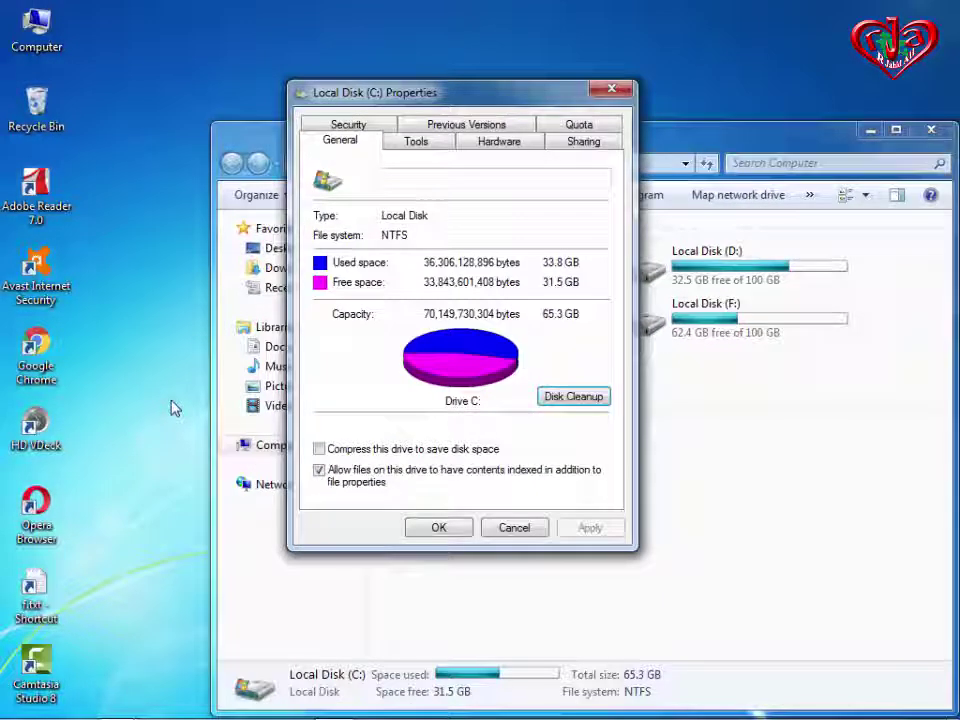
pyautogui.moveTo(480, 712)
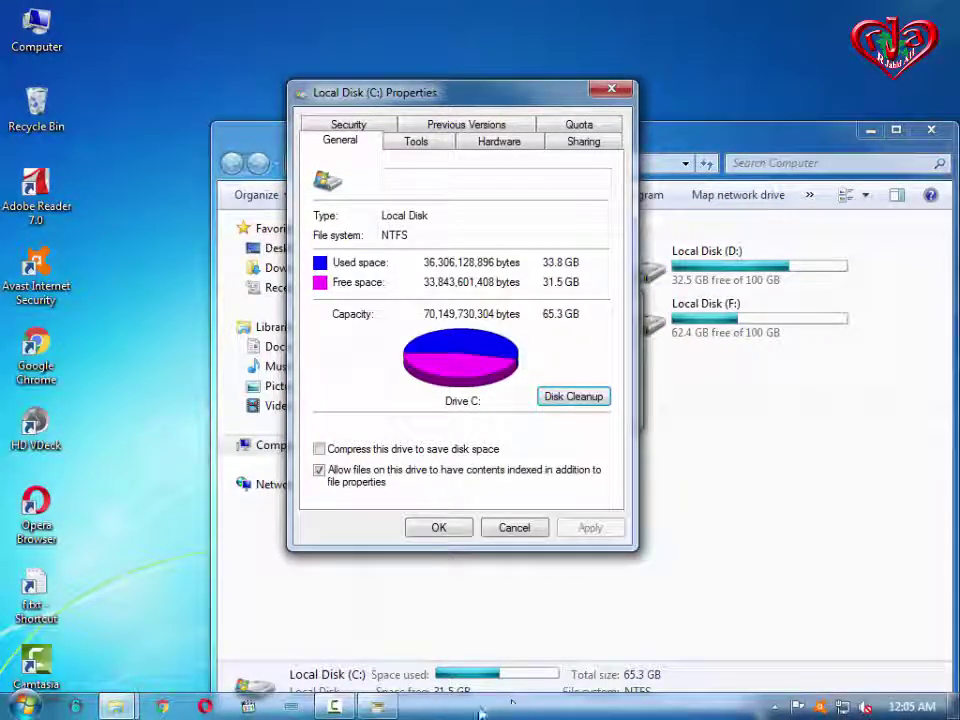
pyautogui.click(380, 707)
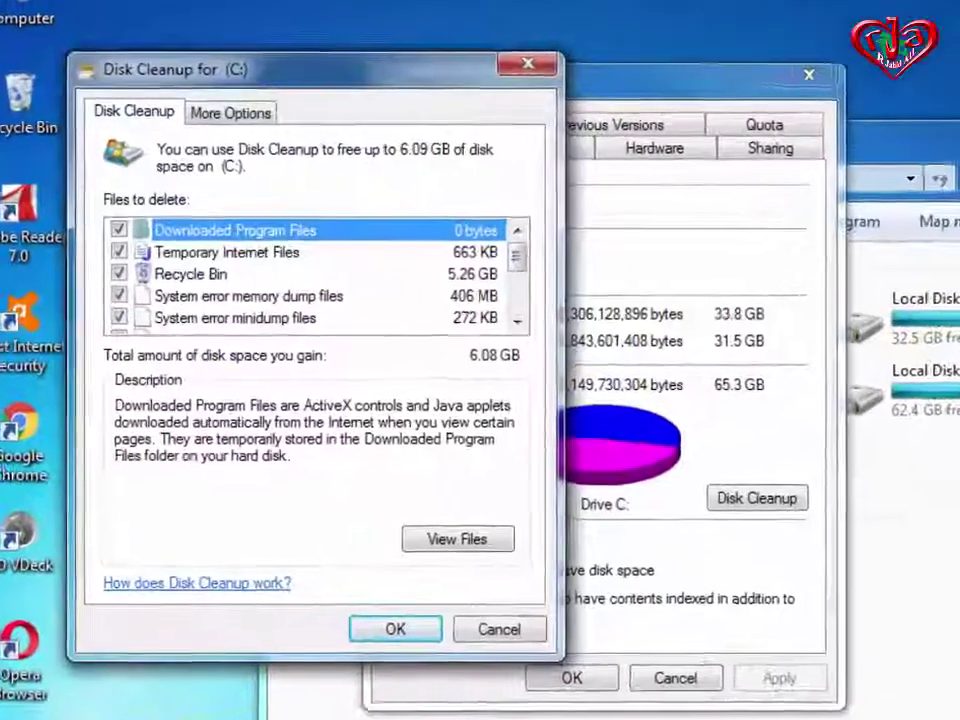
# Include the per user archived, system archived and system queued Windows Error Reporting files in the system file cleanup.
pyautogui.scroll(-2, 250, 235)
pyautogui.scroll(-1, 360, 300)
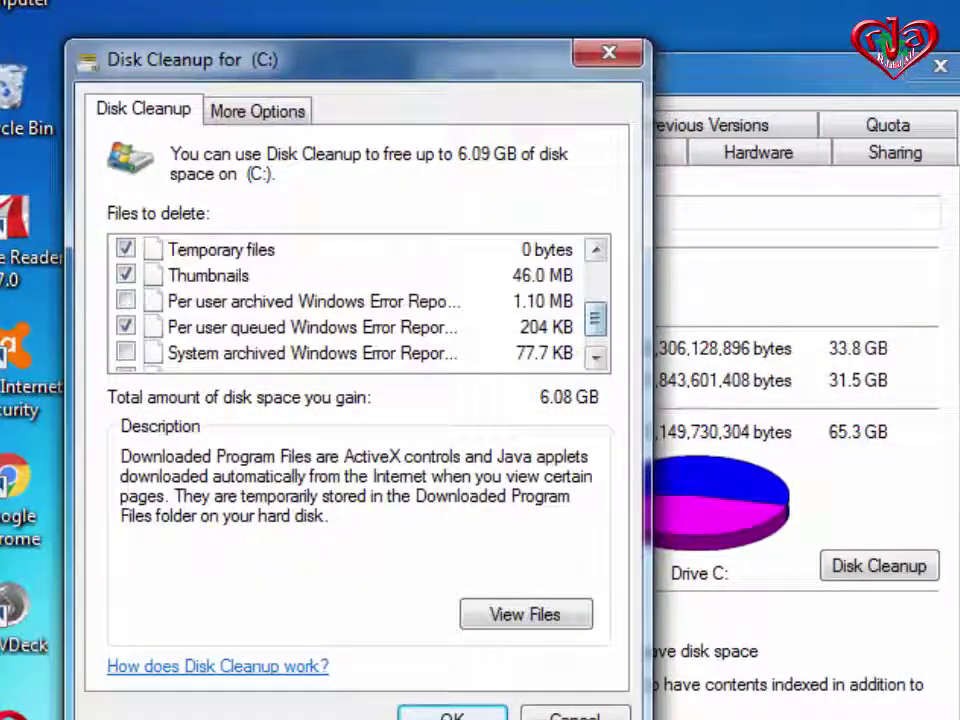
pyautogui.scroll(-1, 360, 300)
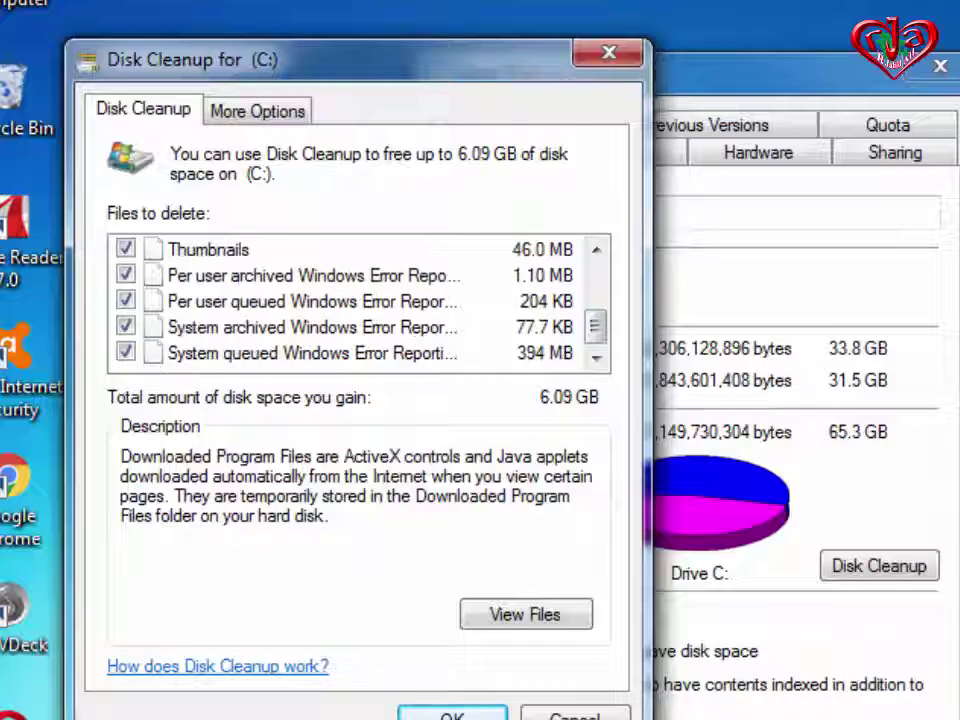
pyautogui.scroll(2, 360, 300)
pyautogui.scroll(-3, 360, 300)
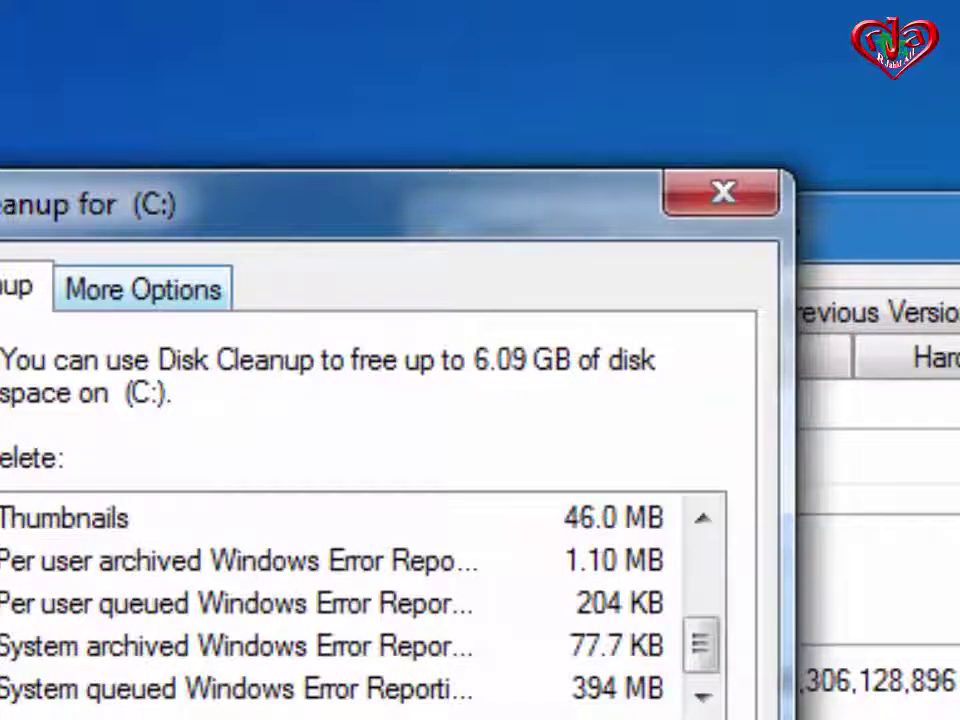
# Clean up System Restore and Shadow Copies by deleting all but the most recent restore point.
pyautogui.click(143, 289)
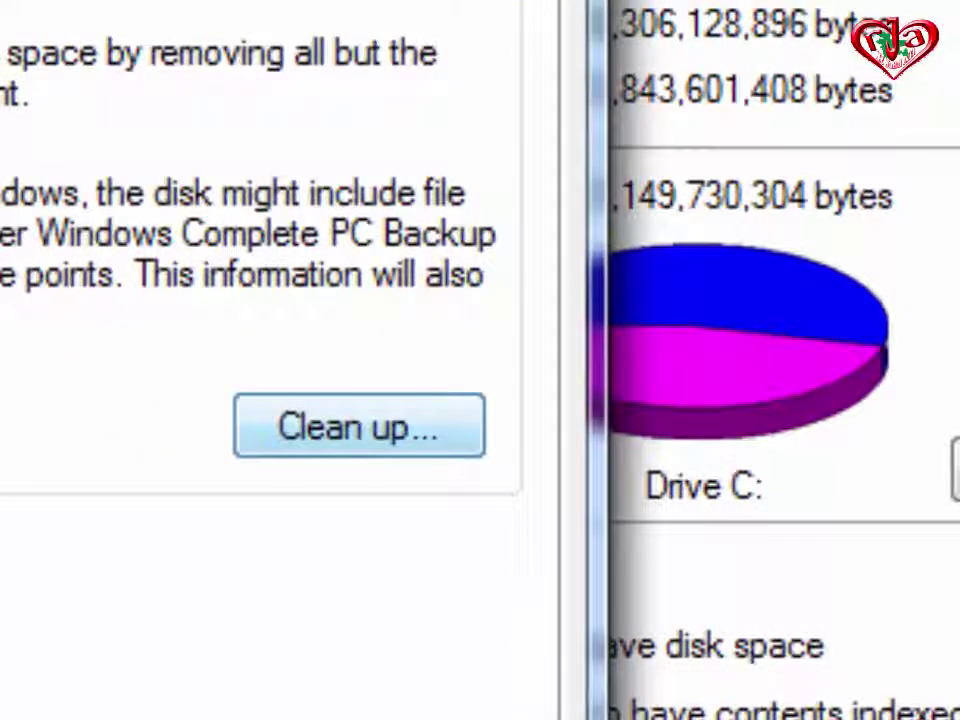
pyautogui.click(359, 426)
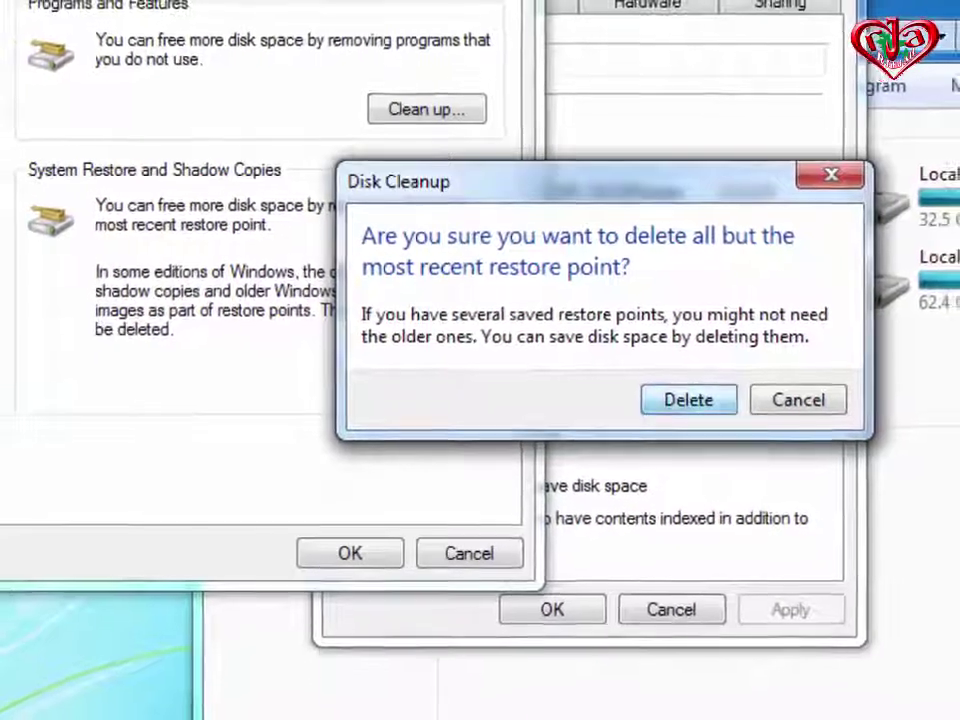
pyautogui.press('Return')
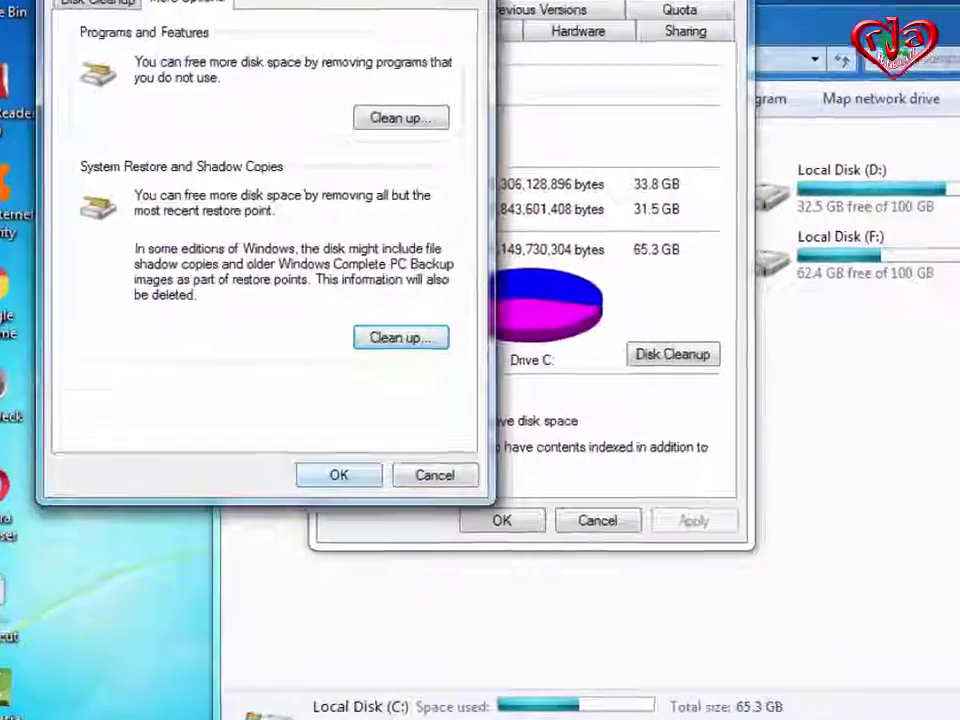
# Run the cleanup to permanently delete the chosen files and close the Local Disk (C:) properties.
pyautogui.press('Return')
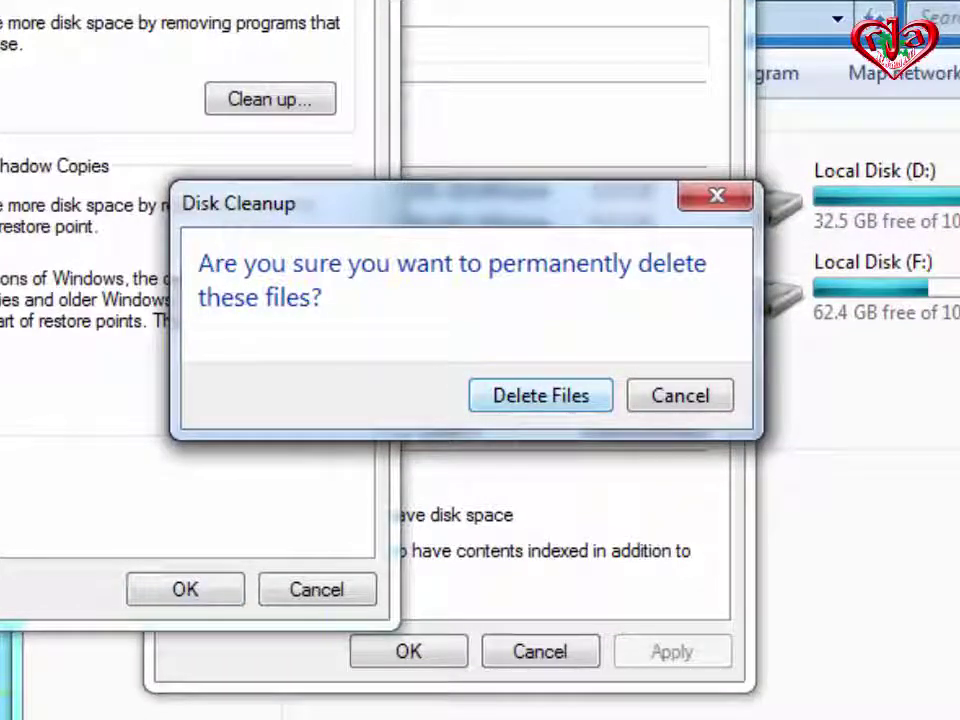
pyautogui.click(541, 396)
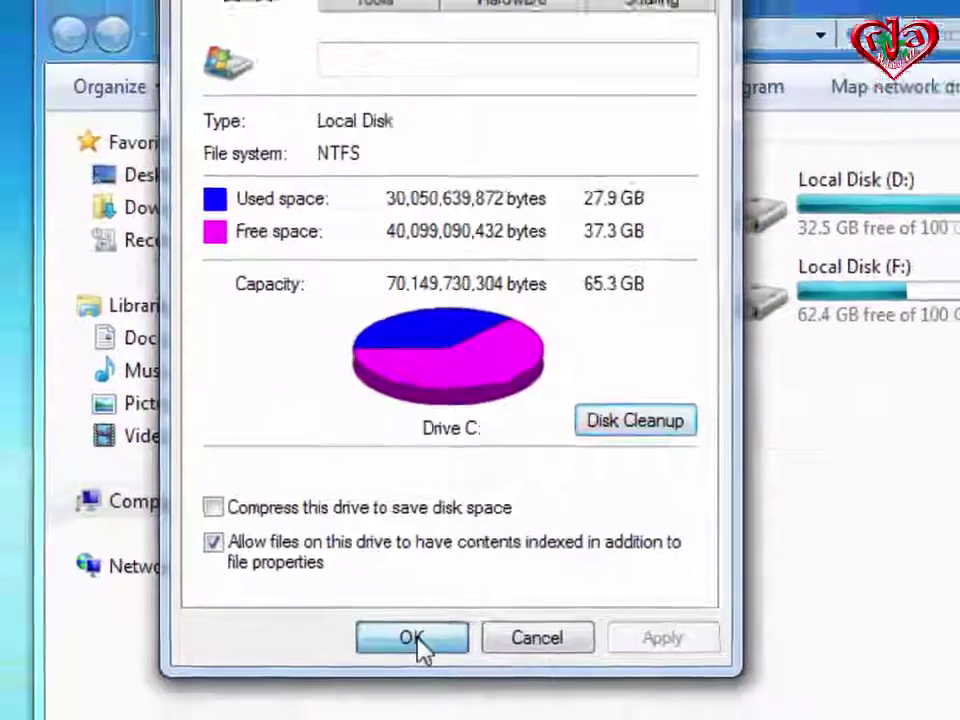
pyautogui.click(420, 642)
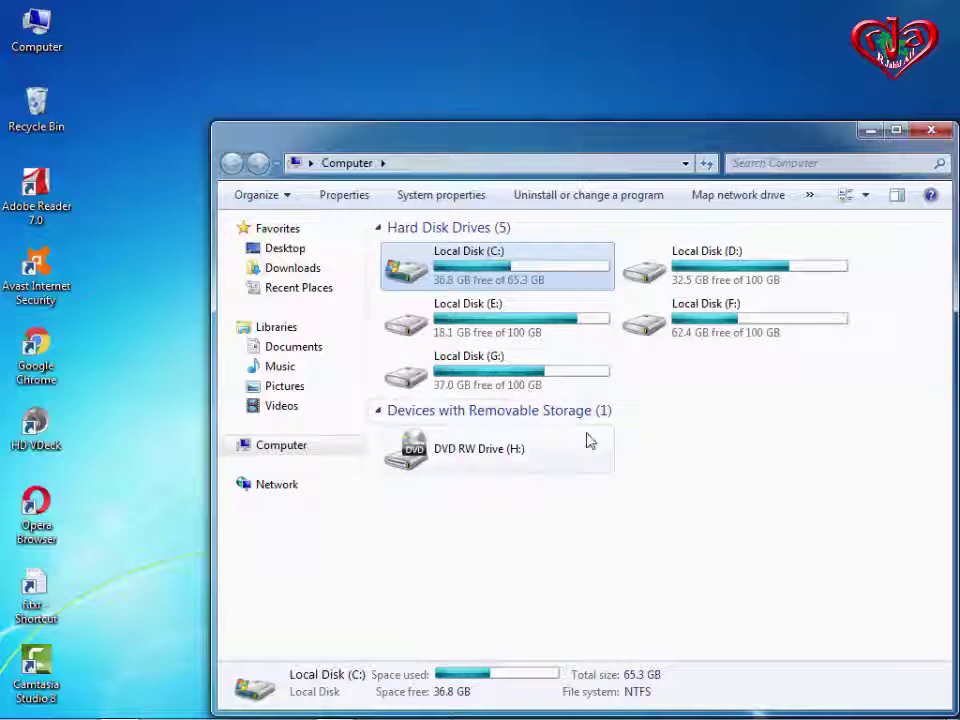
# Refresh the Computer window to update the free space shown for the drives.
pyautogui.rightClick(554, 505)
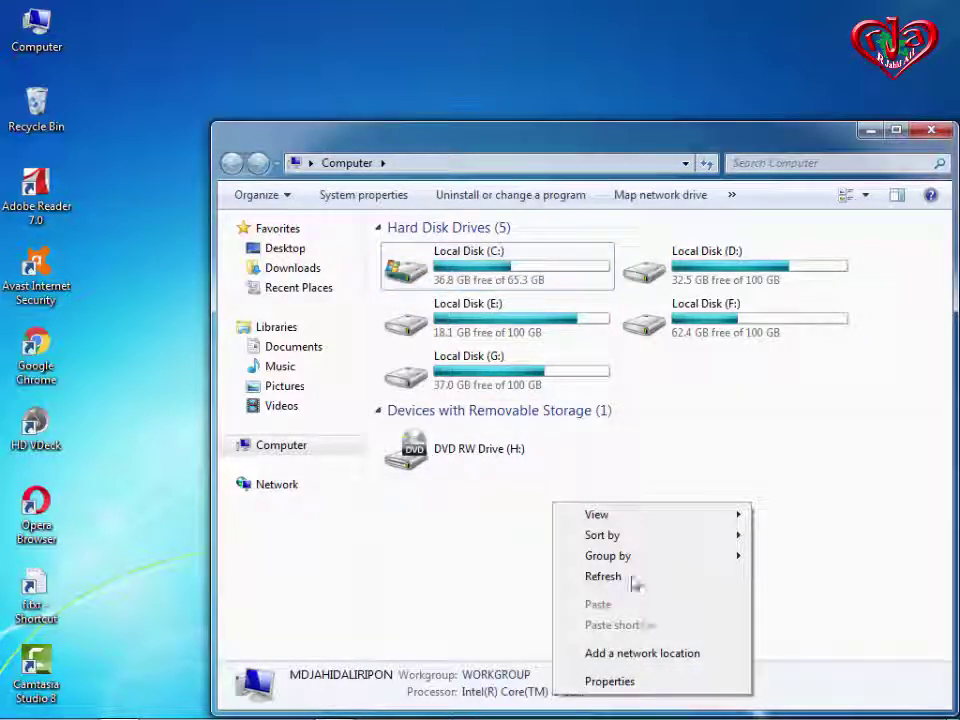
pyautogui.click(632, 578)
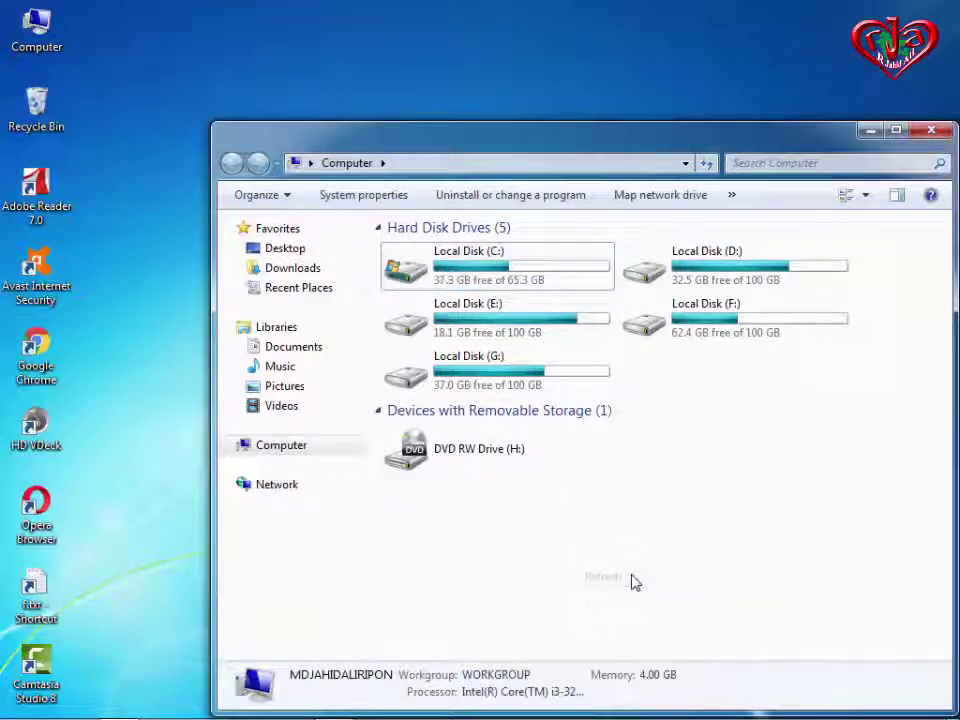
pyautogui.rightClick(522, 522)
pyautogui.click(586, 596)
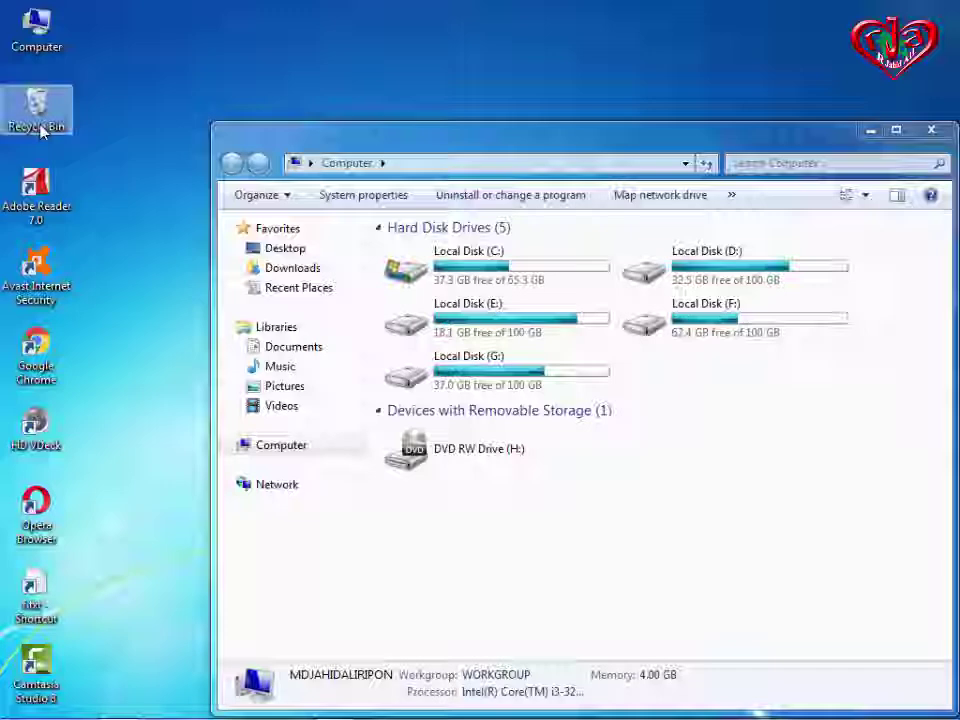
# Open the Recycle Bin to view its contents, close it and refresh the desktop.
pyautogui.doubleClick(40, 128)
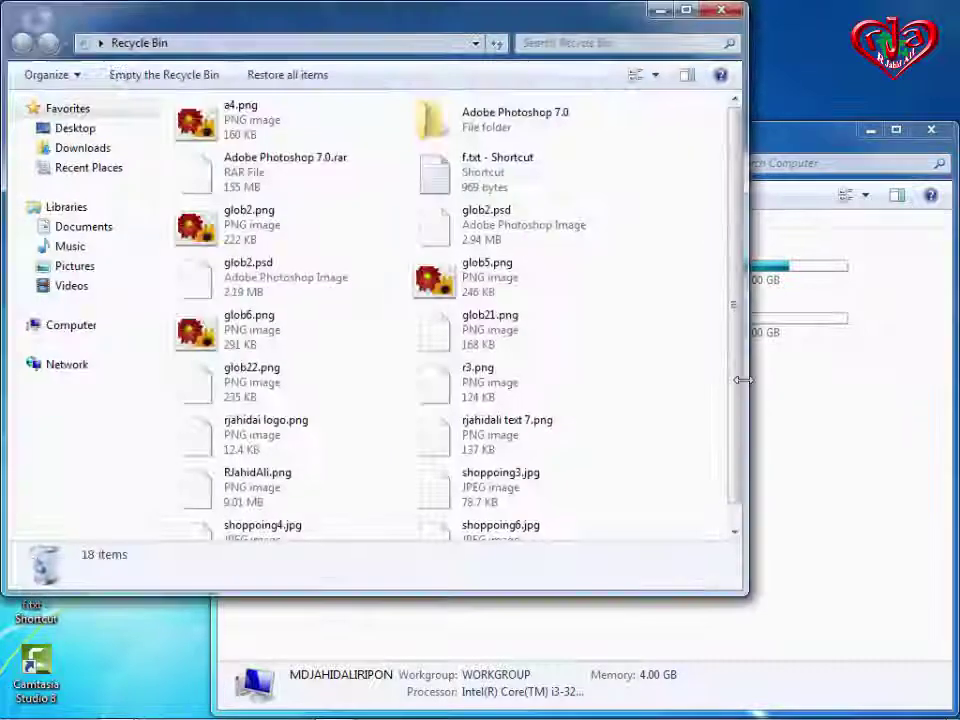
pyautogui.click(720, 12)
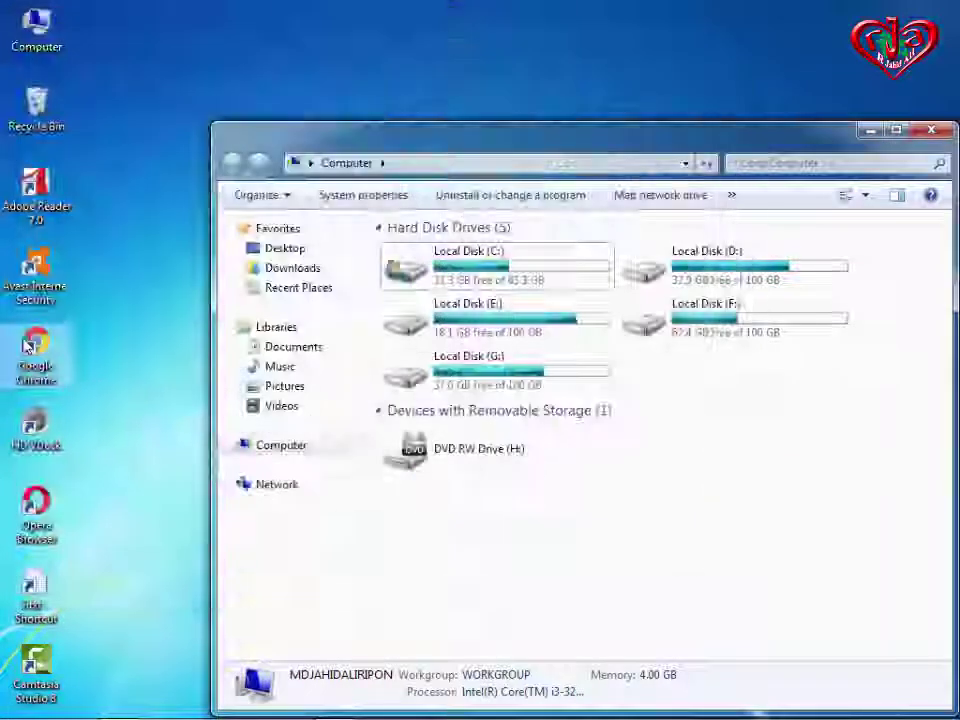
pyautogui.rightClick(153, 53)
pyautogui.click(214, 110)
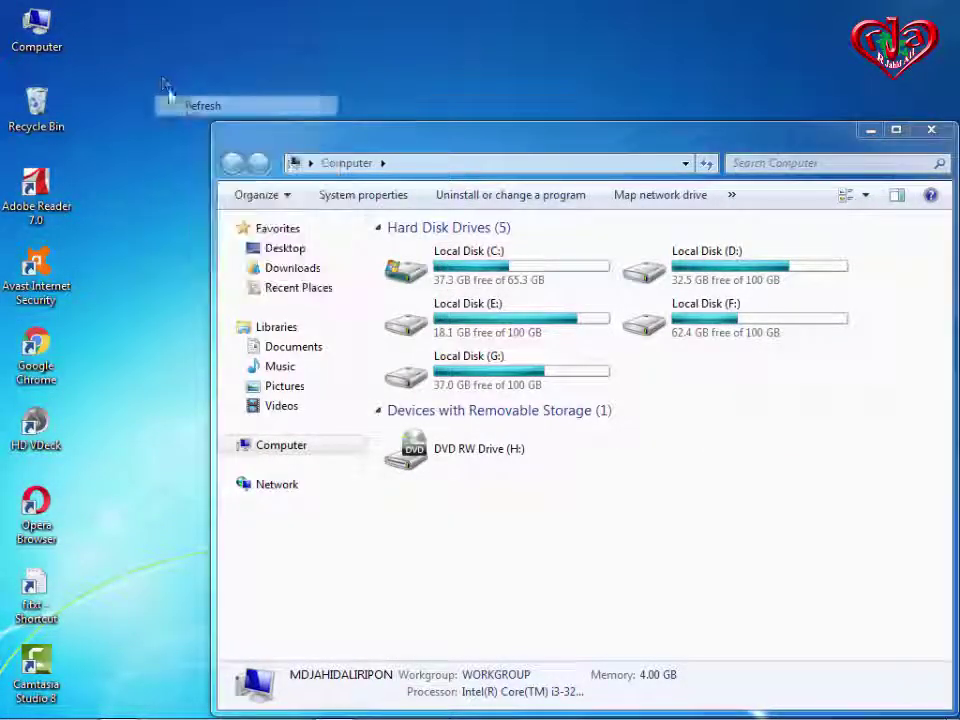
pyautogui.rightClick(161, 77)
pyautogui.click(199, 129)
# Dismiss the Recycle Bin's options and refresh the Computer window again.
pyautogui.rightClick(41, 117)
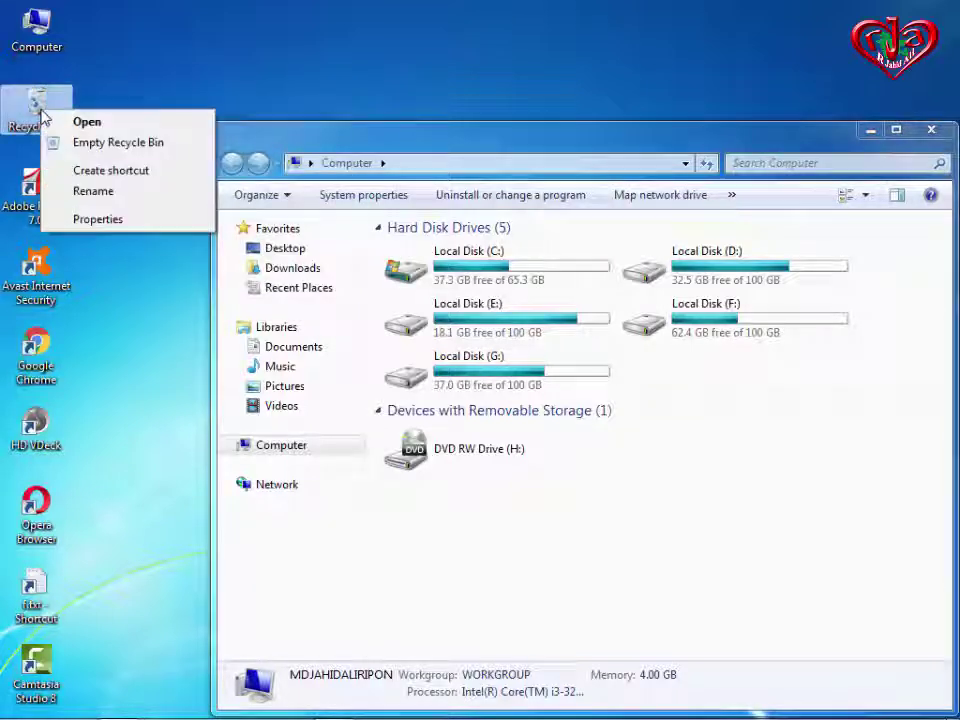
pyautogui.click(579, 602)
pyautogui.rightClick(569, 548)
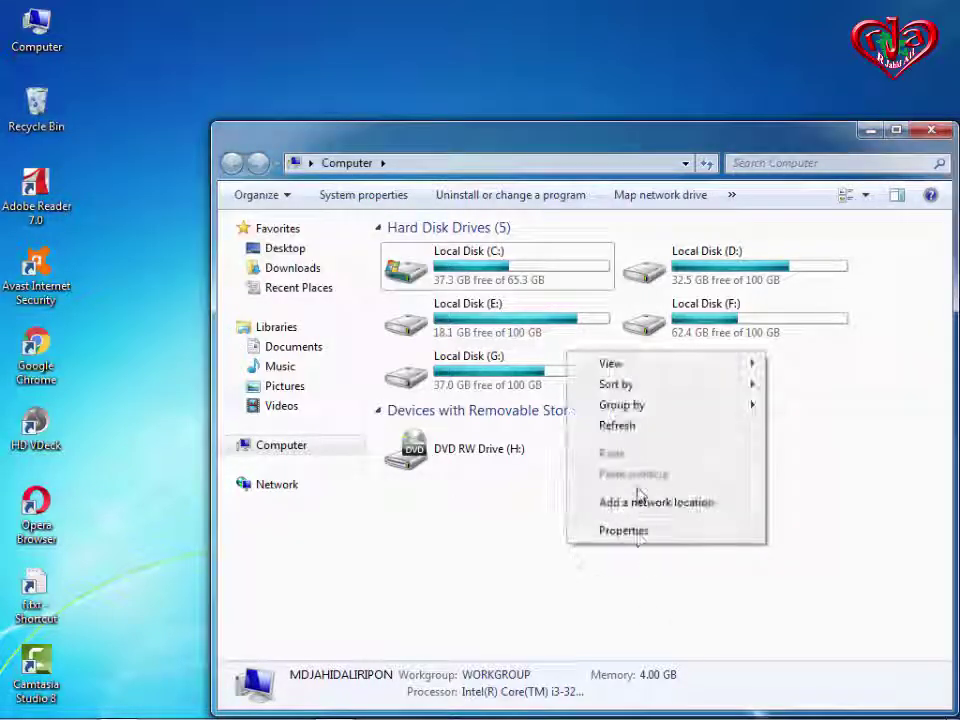
pyautogui.click(633, 430)
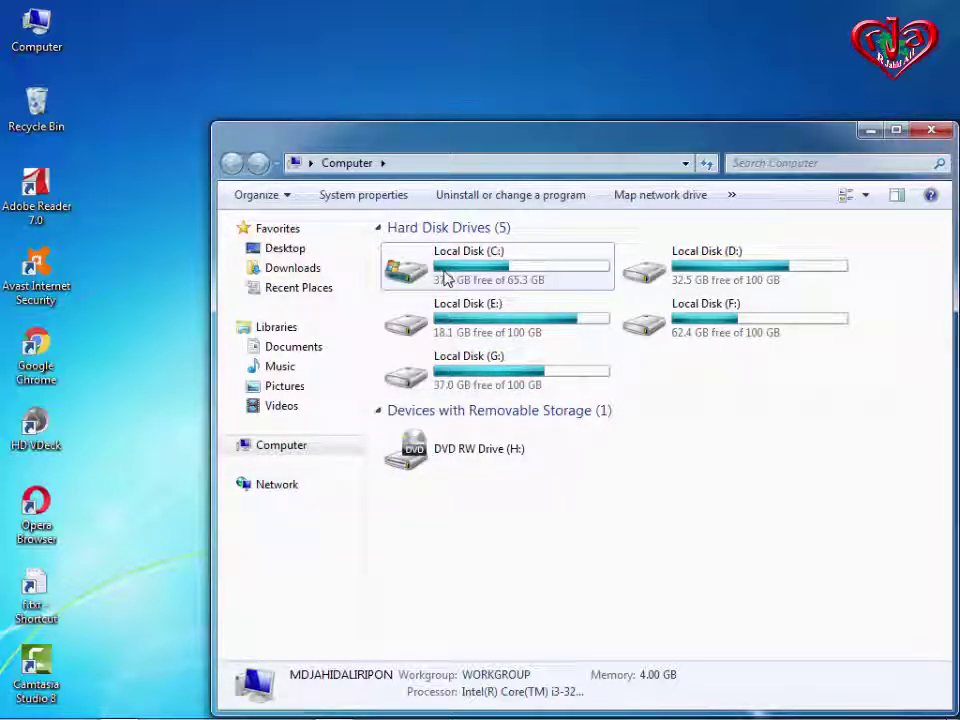
# Empty the Recycle Bin and confirm permanently deleting all of its items.
pyautogui.rightClick(30, 108)
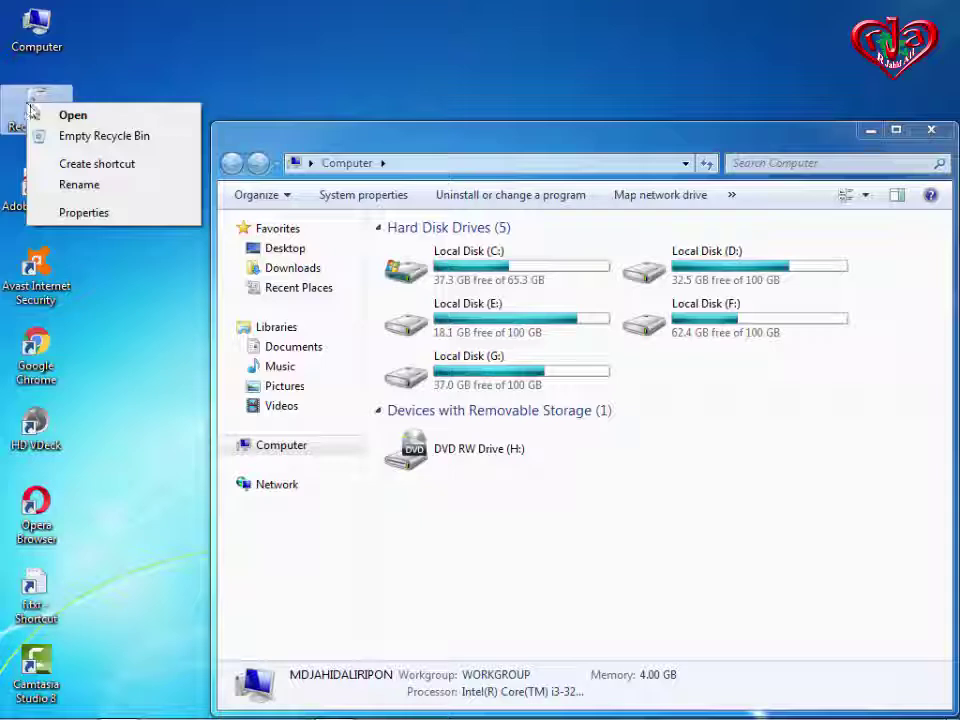
pyautogui.click(31, 106)
pyautogui.rightClick(34, 104)
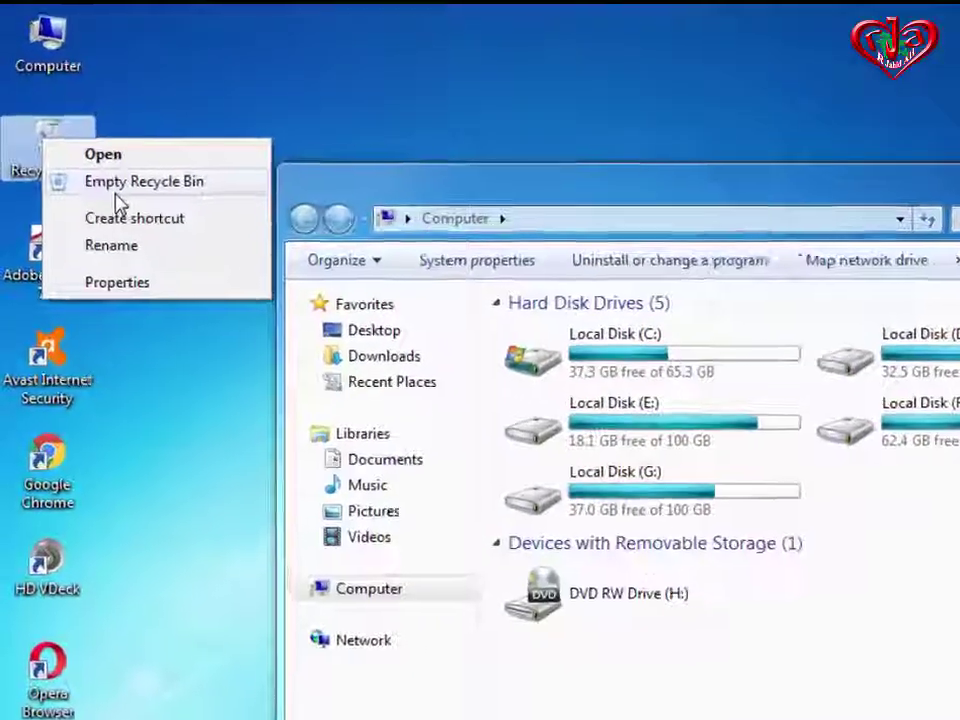
pyautogui.click(92, 140)
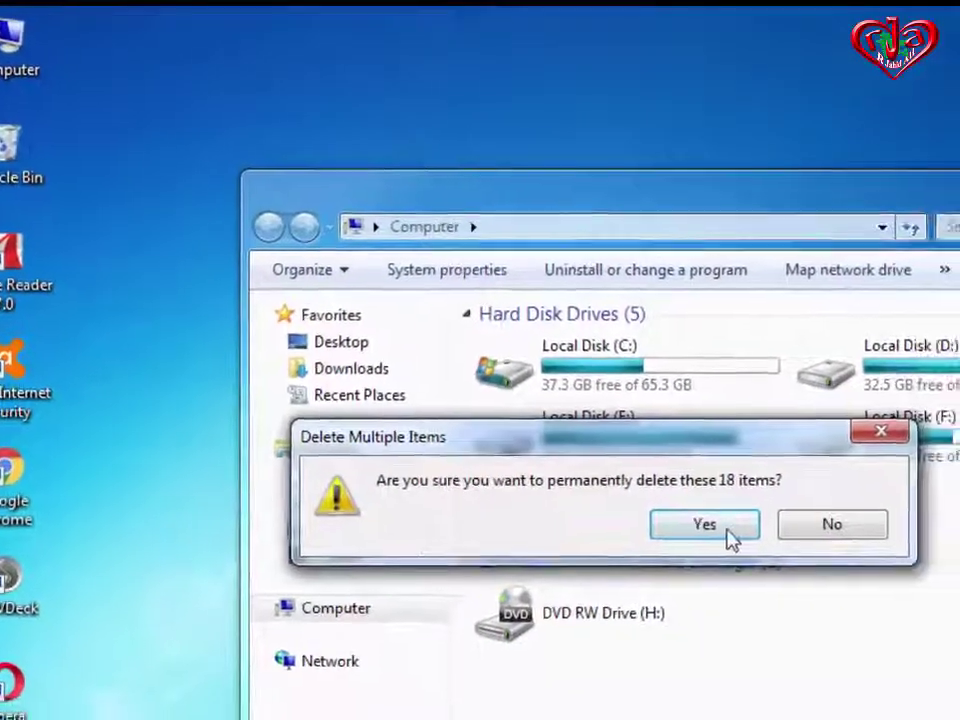
pyautogui.click(679, 513)
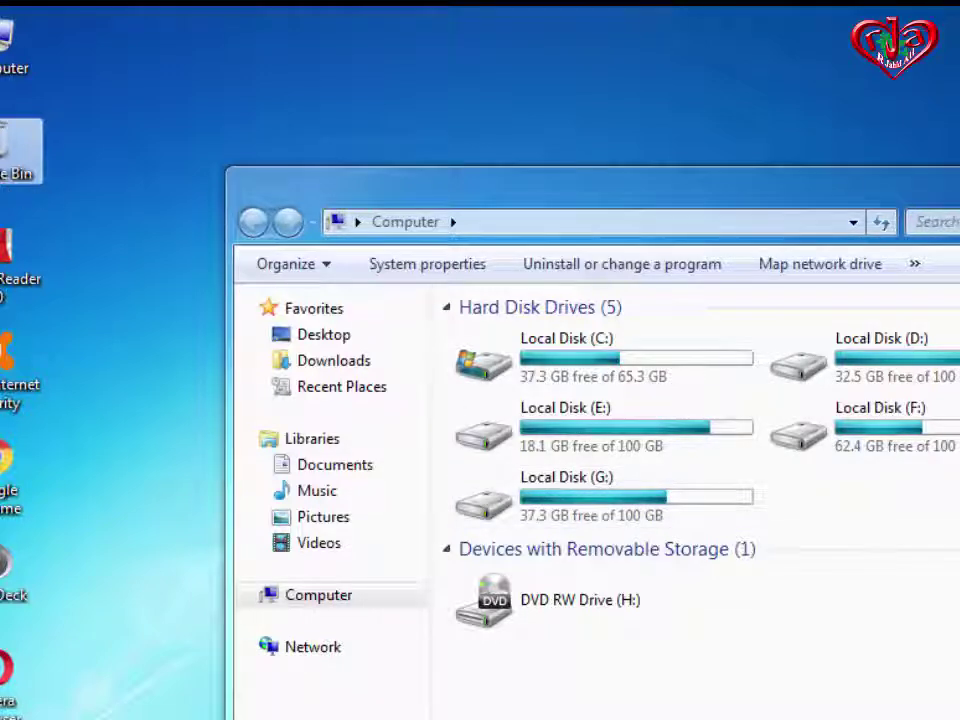
# Refresh the desktop and examine the free space of the hard disk drives in the Computer window.
pyautogui.rightClick(567, 59)
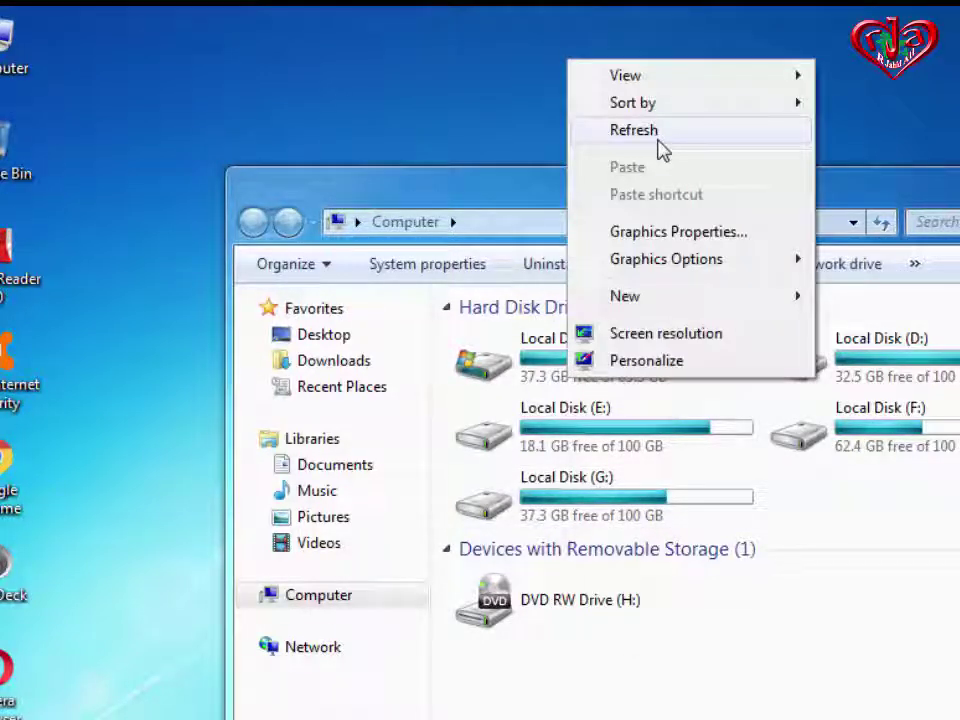
pyautogui.click(660, 135)
pyautogui.rightClick(729, 685)
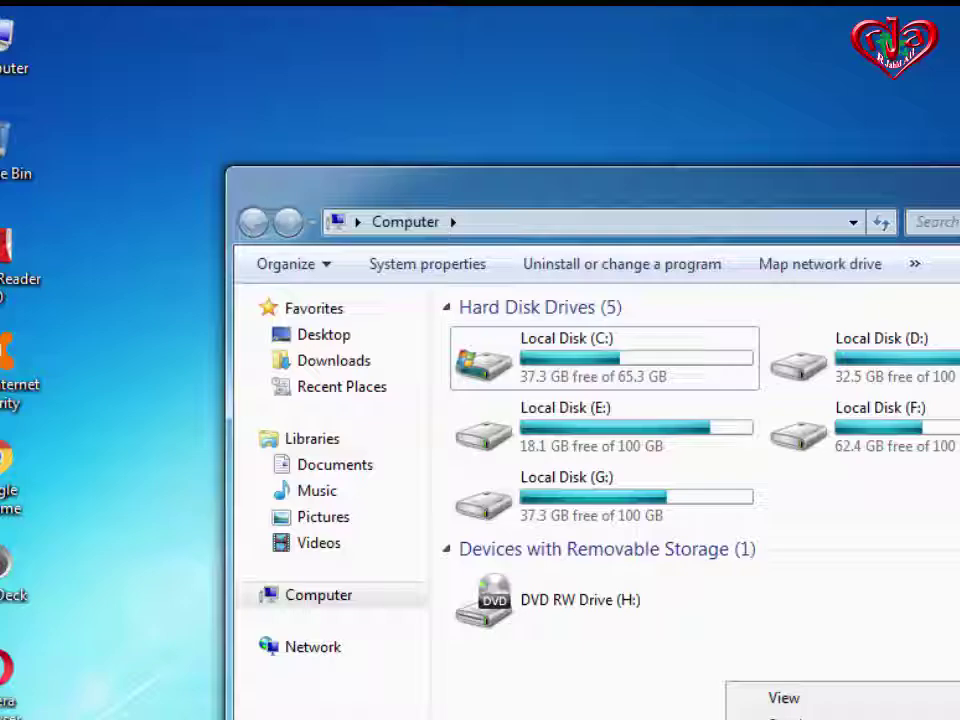
pyautogui.press('Escape')
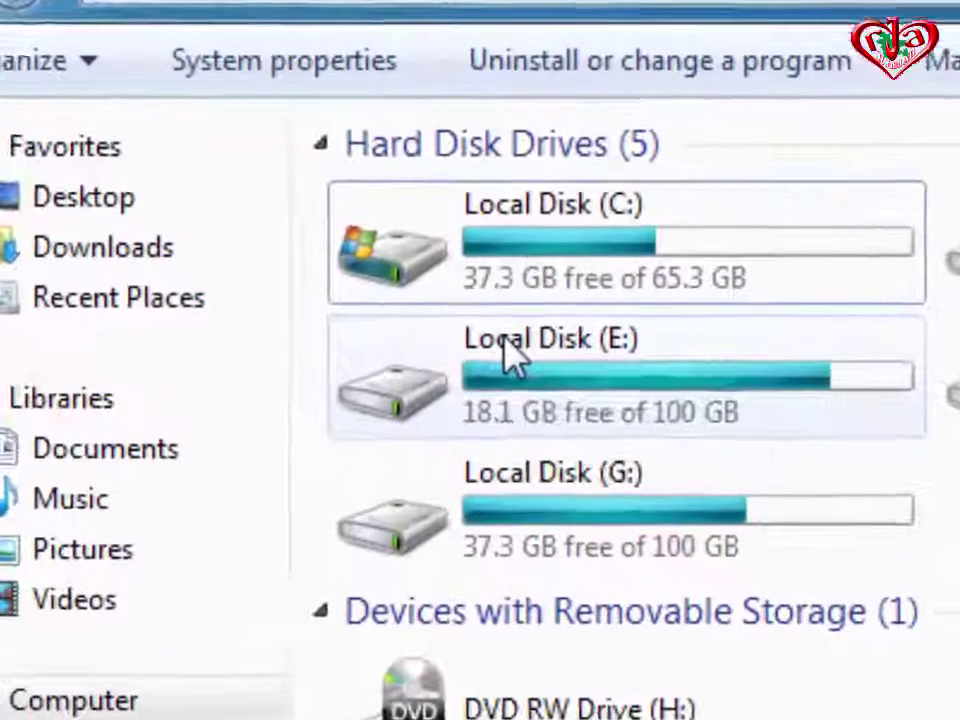
pyautogui.moveTo(546, 418)
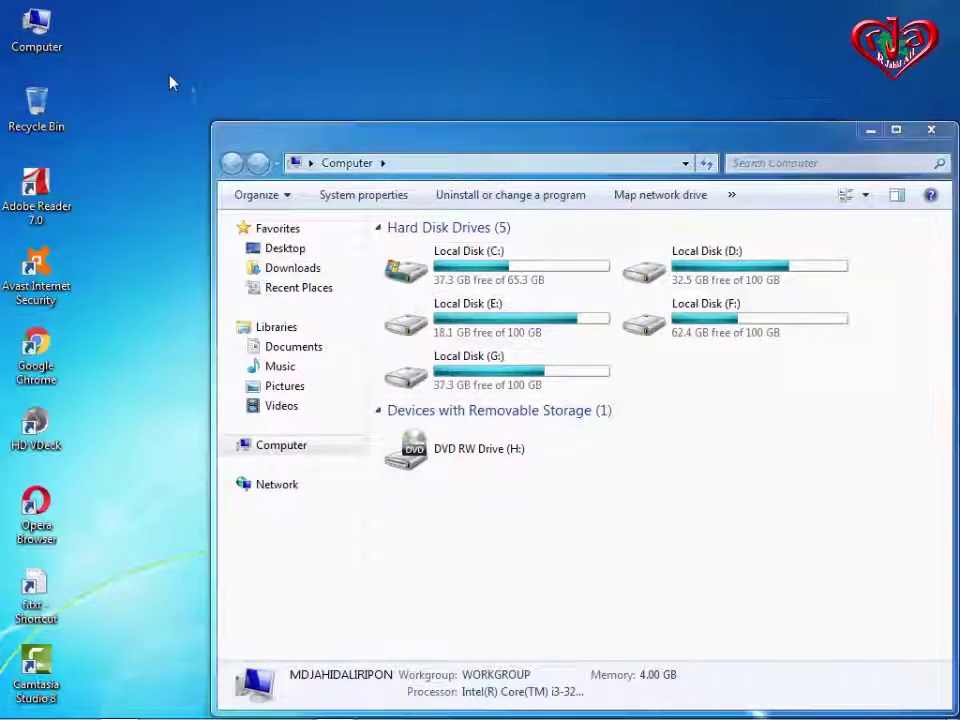
pyautogui.rightClick(171, 79)
pyautogui.click(234, 133)
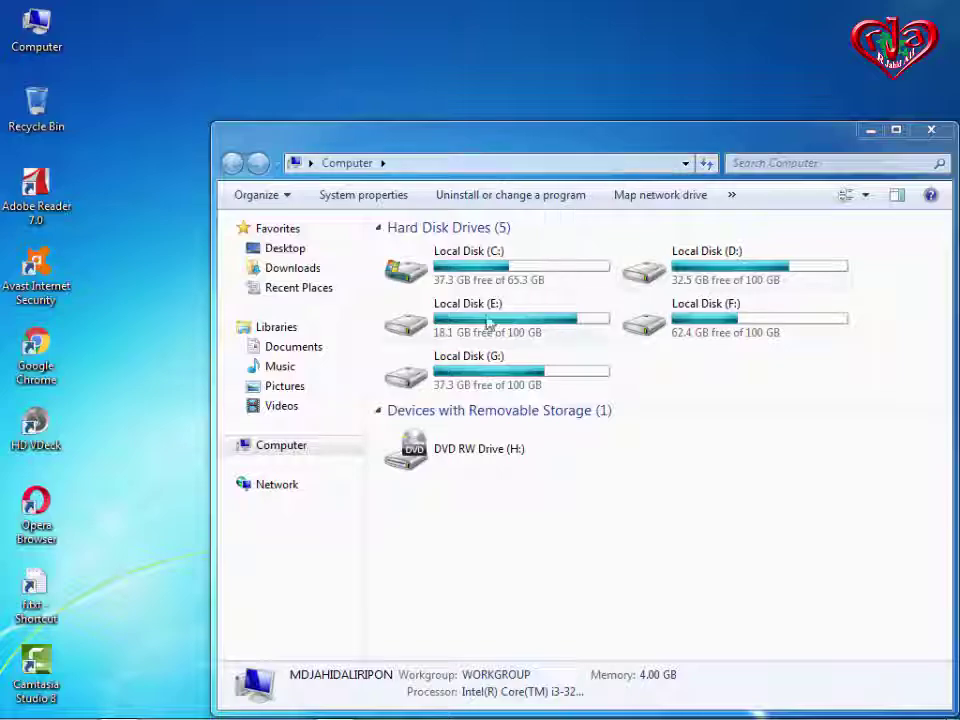
# Open the properties of Local Disk (C:) to examine its used and free space.
pyautogui.click(463, 268)
pyautogui.rightClick(463, 270)
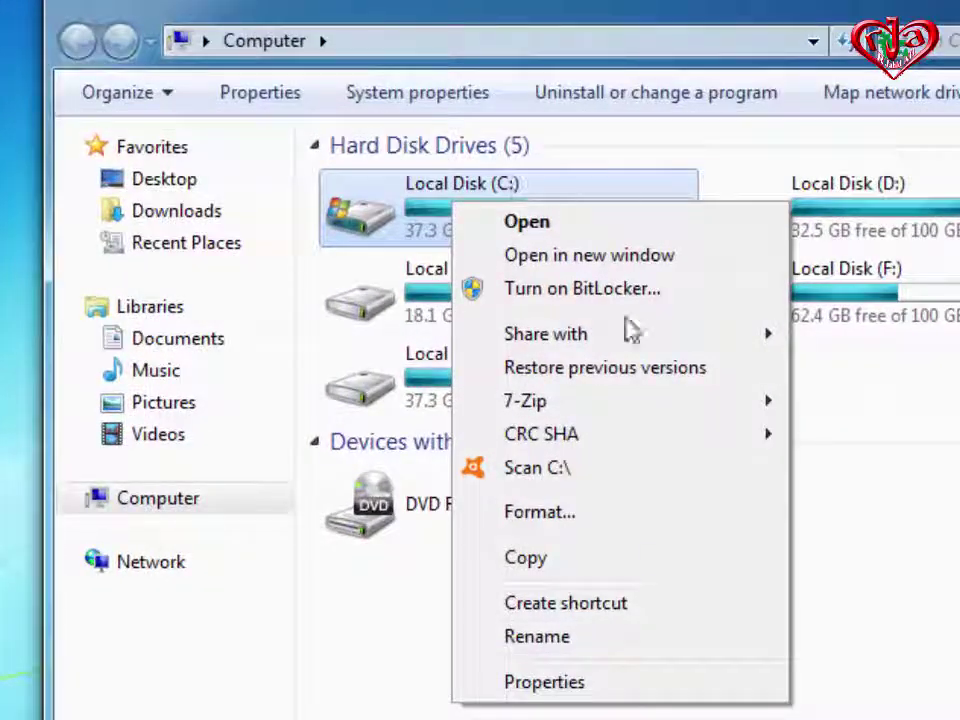
pyautogui.click(597, 688)
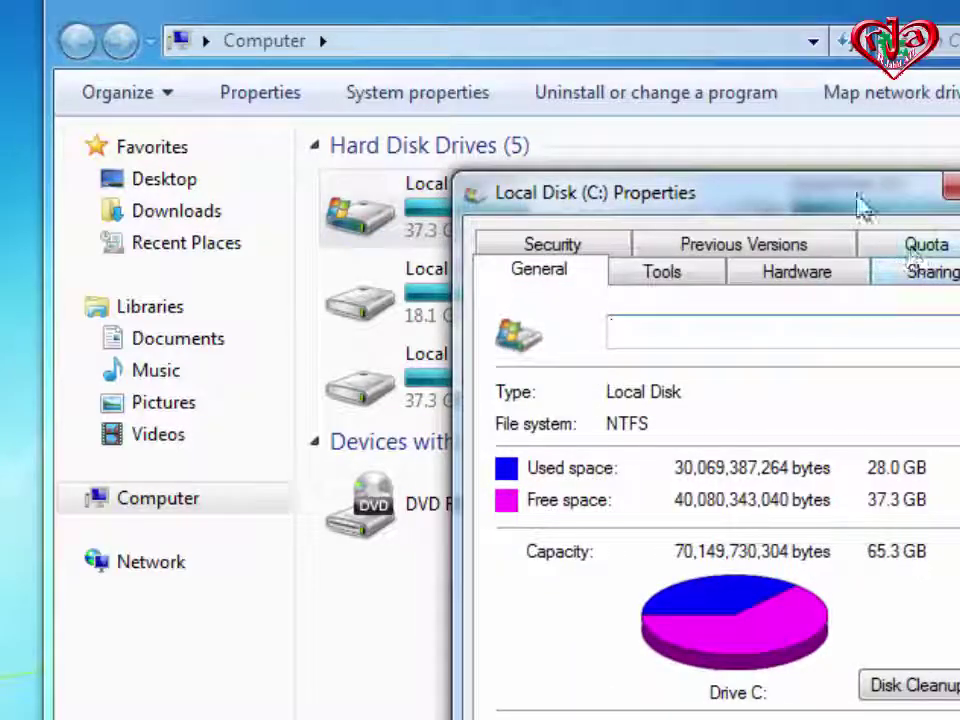
# Start error-checking of Local Disk (C:) with automatic fixing of file system errors and schedule the disk check for the next computer start.
pyautogui.moveTo(862, 205); pyautogui.dragTo(566, 4)
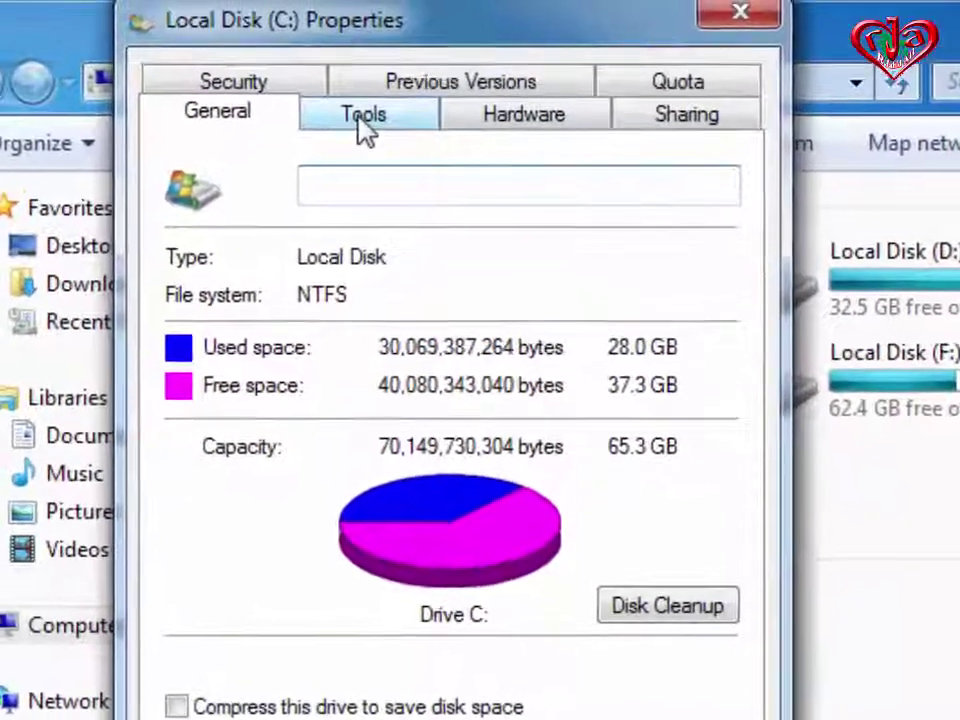
pyautogui.click(362, 118)
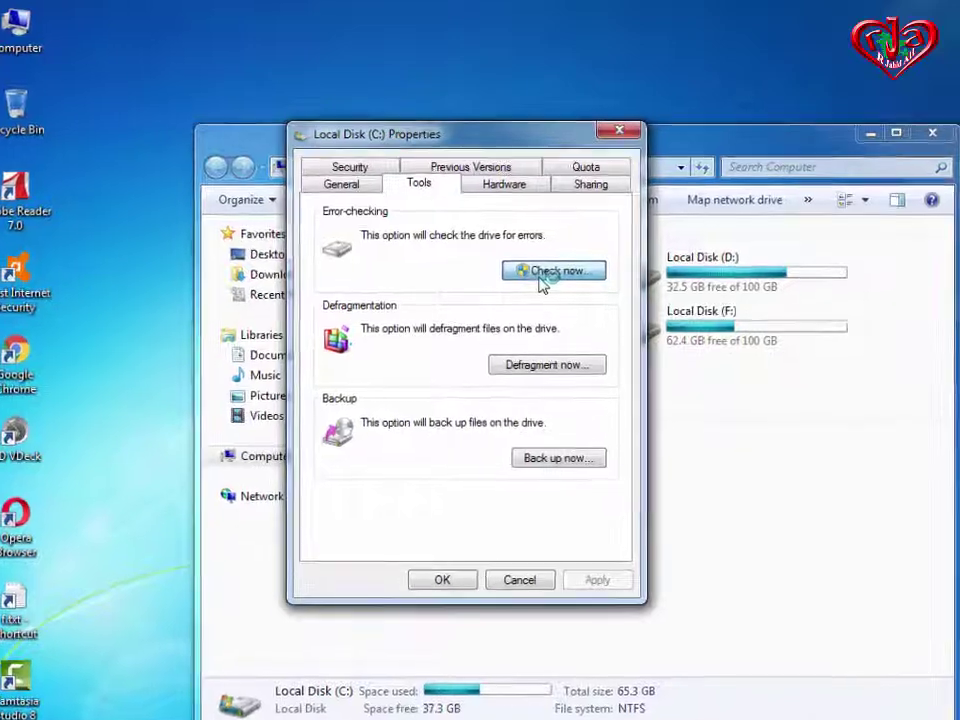
pyautogui.click(533, 282)
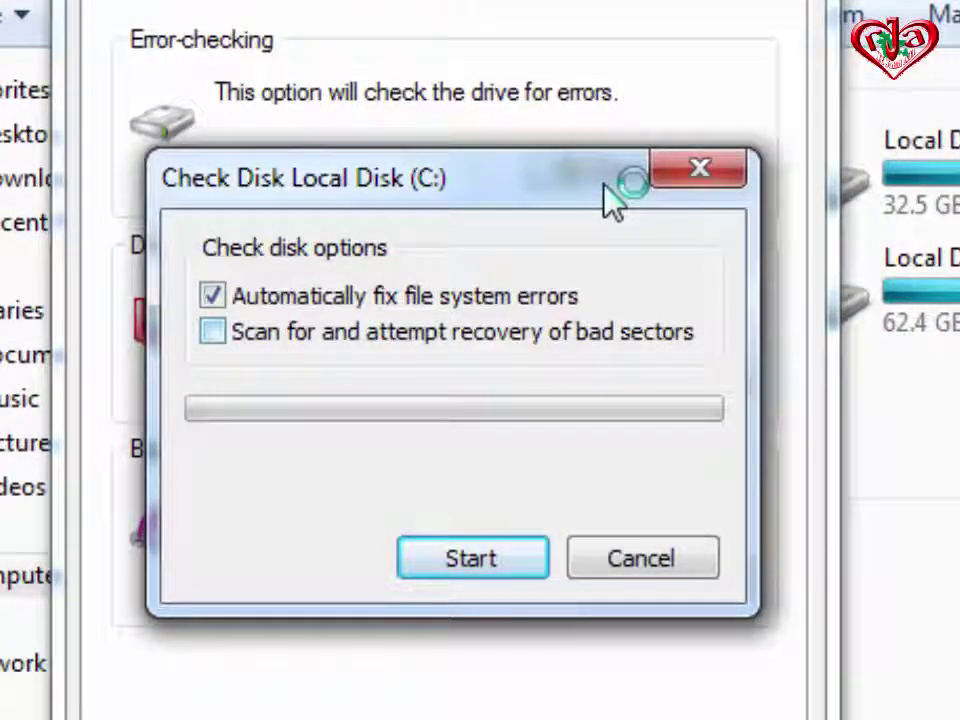
pyautogui.hotkey('alt', 's')
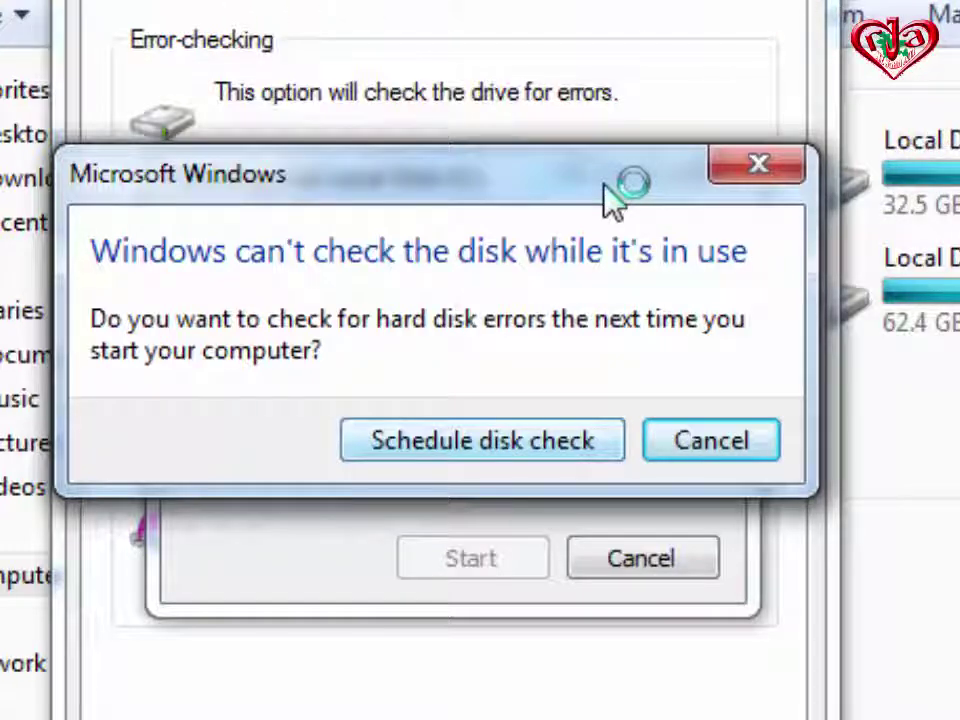
pyautogui.press('Return')
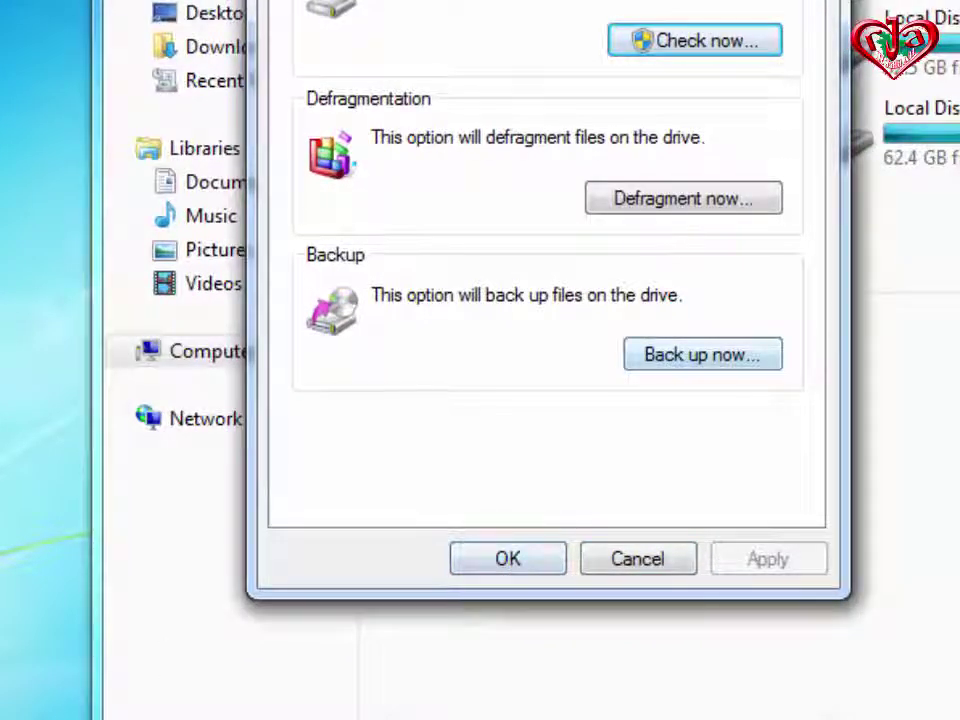
# Bring up the computer's shutdown options to examine how to restart for the disk check.
pyautogui.press('super')
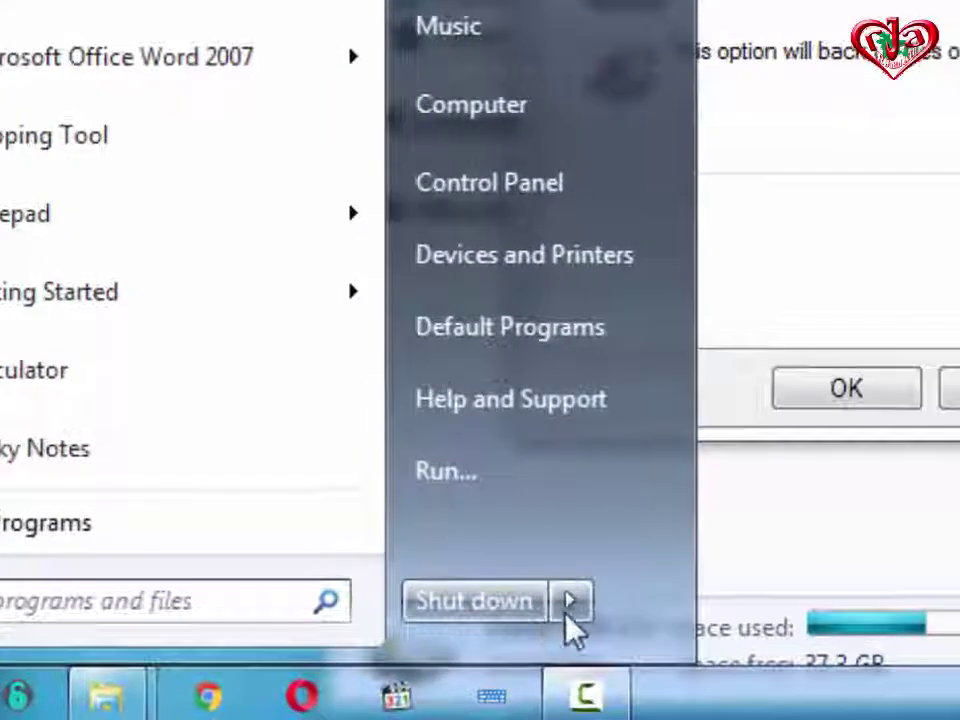
pyautogui.moveTo(537, 612)
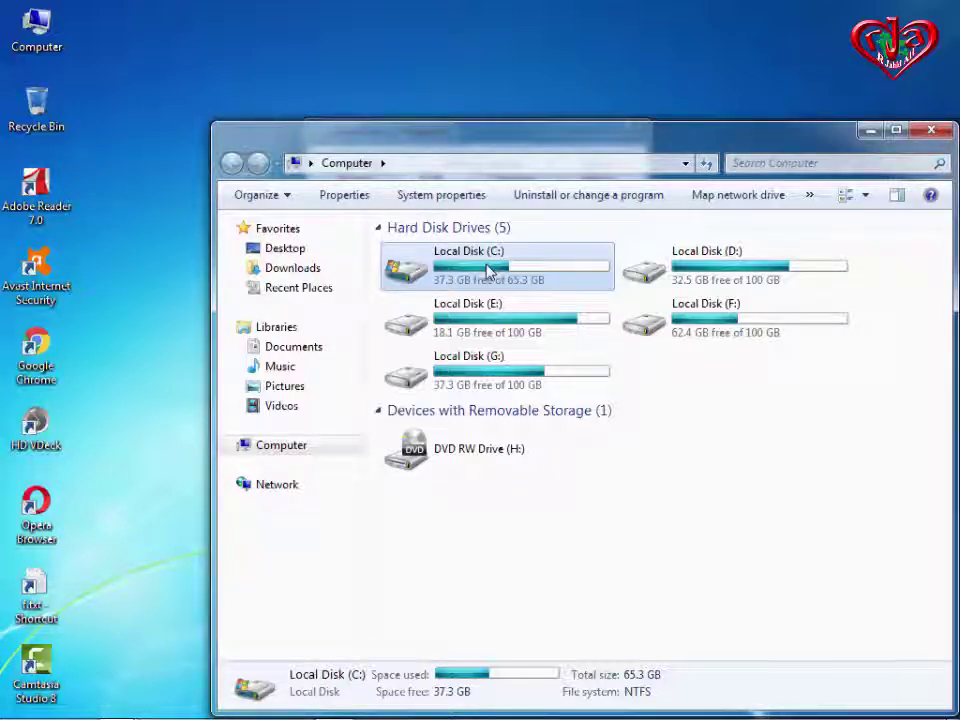
pyautogui.moveTo(335, 712)
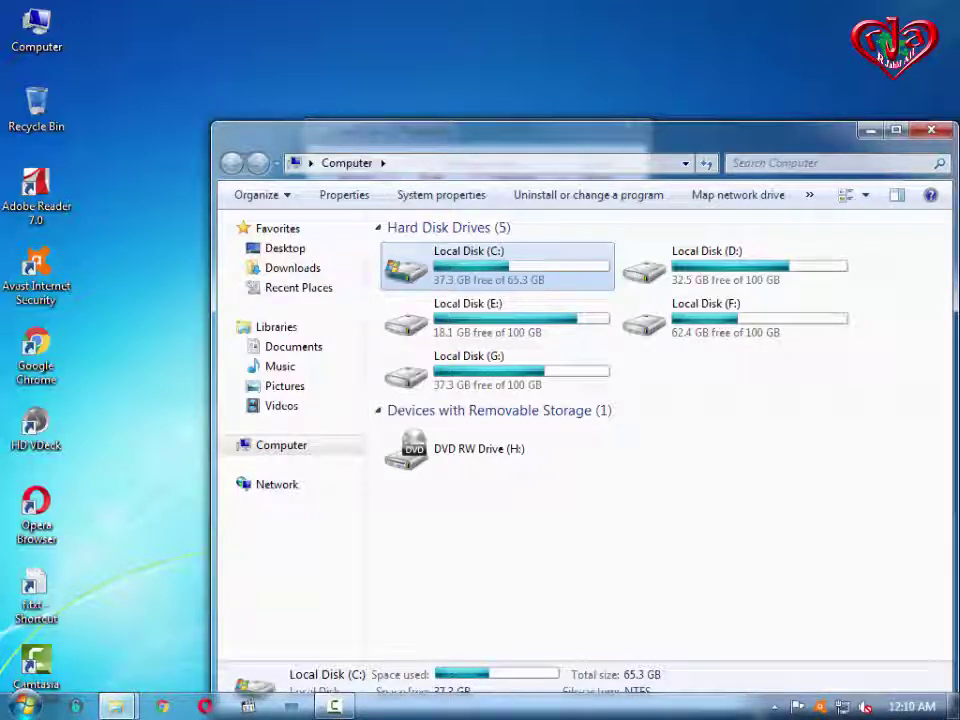